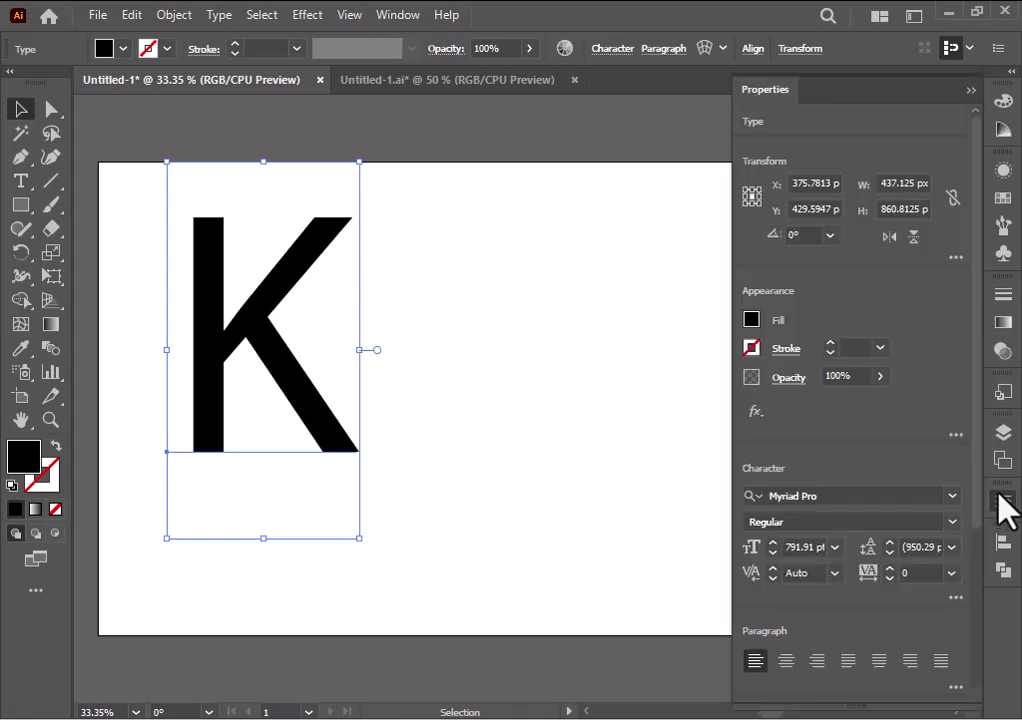
Step: Change the font of the letter K to Sitka Text Bold
click(952, 261)
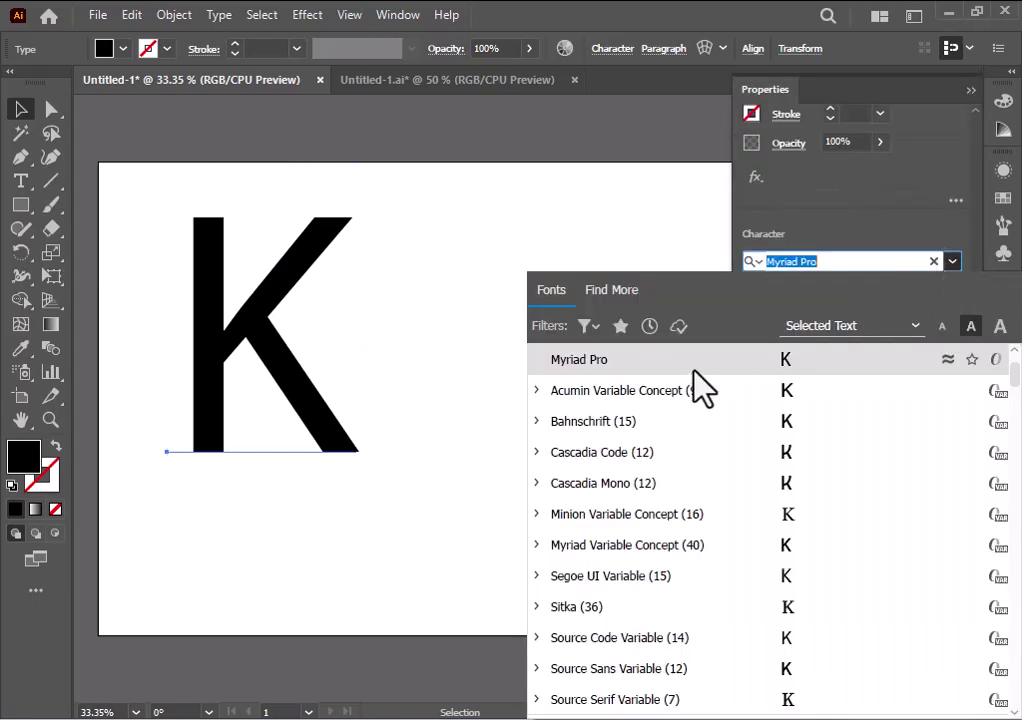
scroll(697, 385, up, 3)
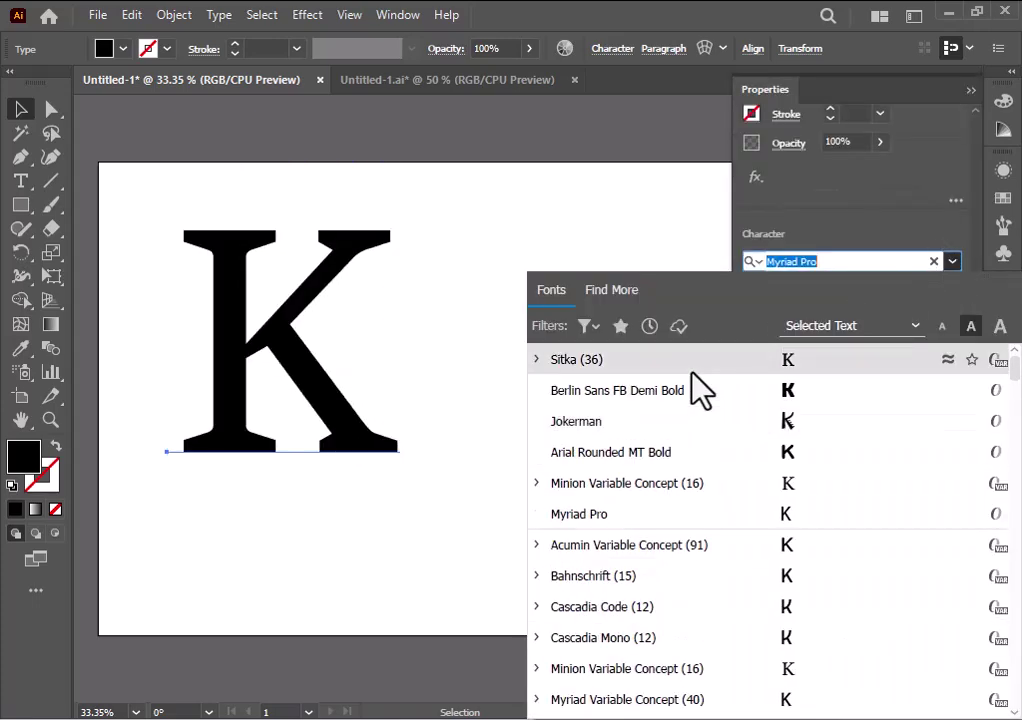
click(536, 362)
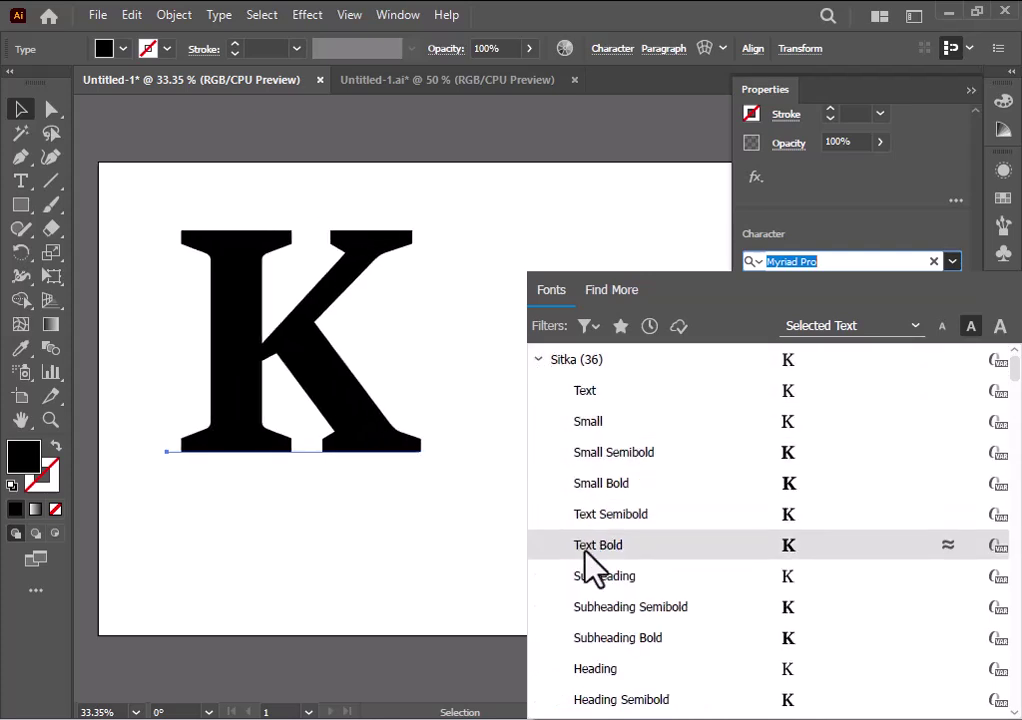
click(585, 548)
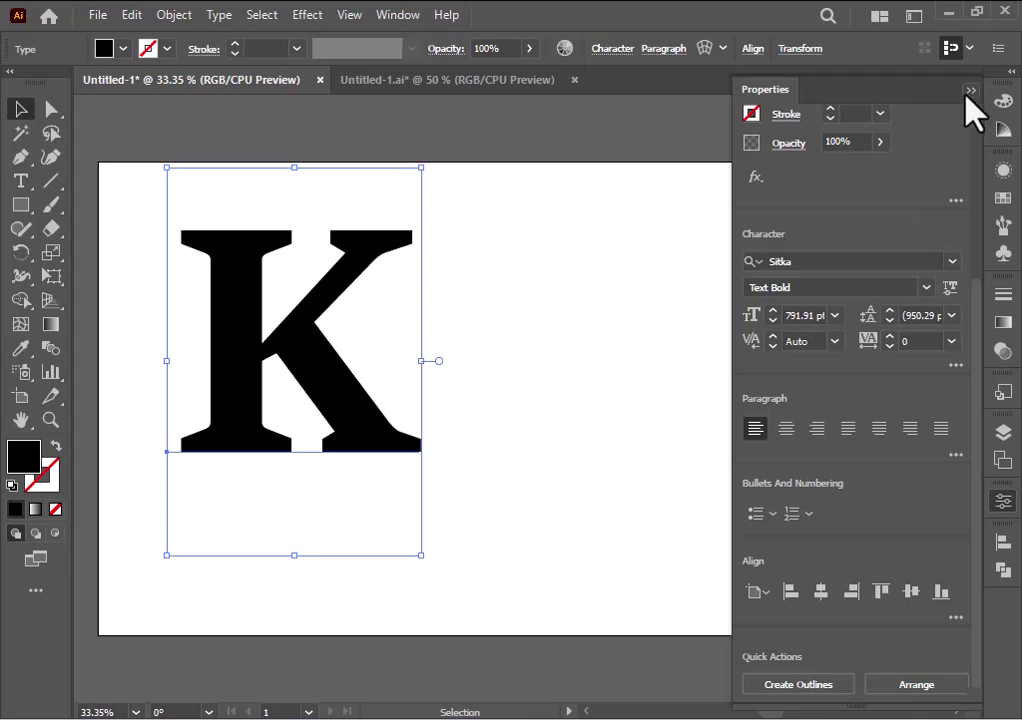
click(968, 91)
Step: Convert the letter K to outlines and ungroup it
right_click(331, 375)
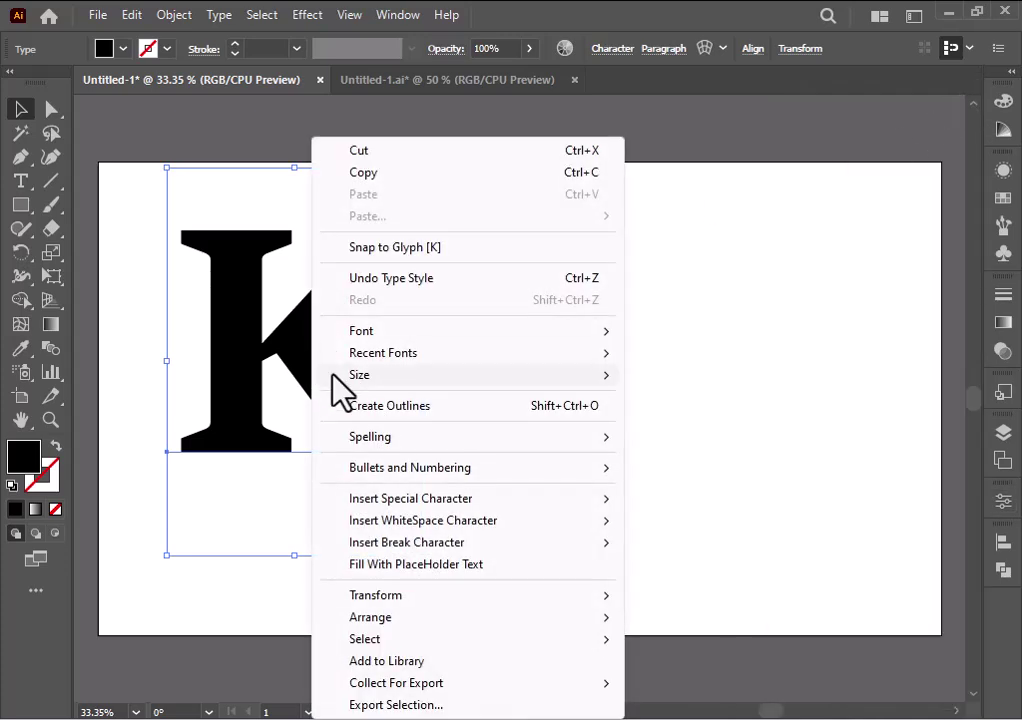
click(357, 406)
right_click(357, 412)
click(370, 533)
click(464, 431)
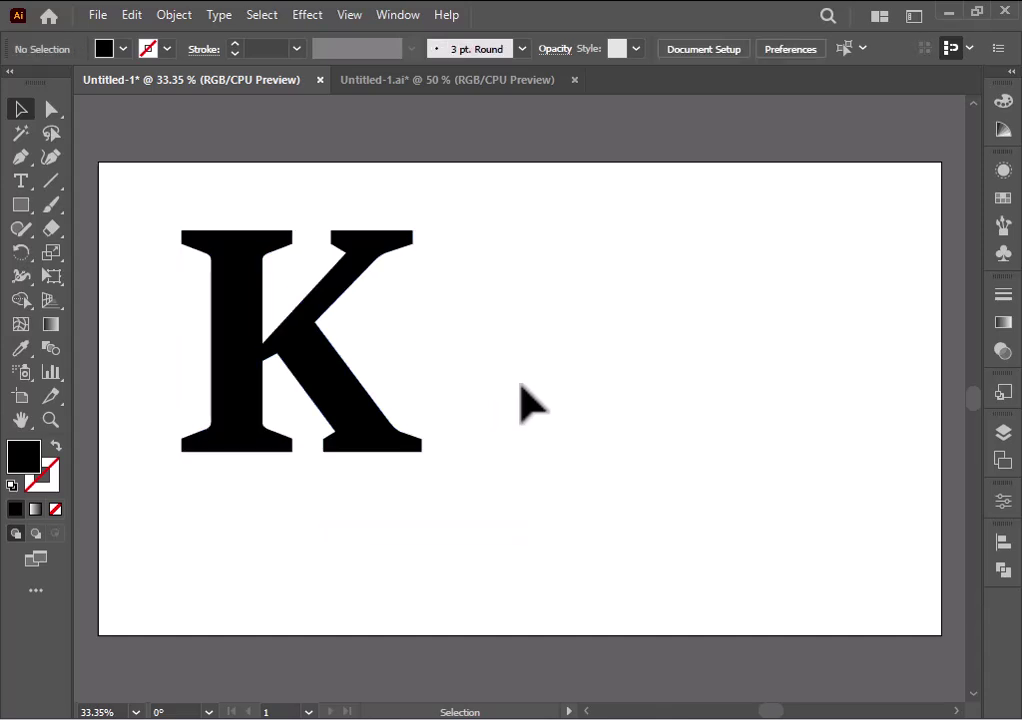
Step: Draw a straight line with the Pen tool across the base of the K's upper diagonal arm, where it meets the leg
click(21, 157)
scroll(313, 323, up, 1)
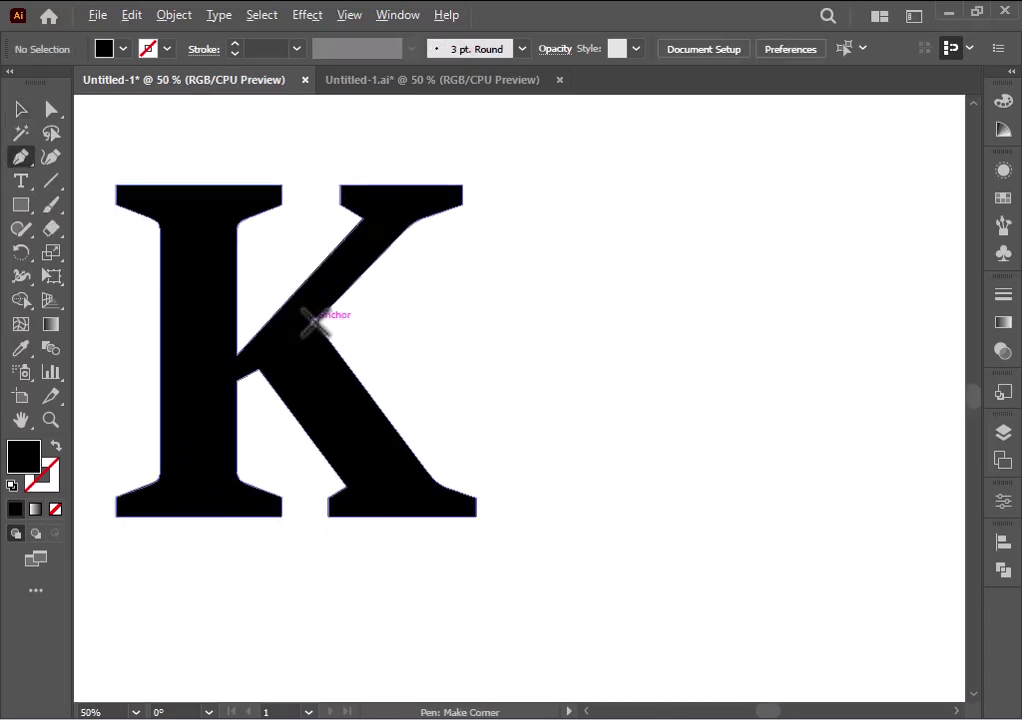
drag(313, 323, 245, 344)
Step: Cut off the K's upper diagonal arm along the drawn line with the Shape Builder, keeping the stem and leg
key(v)
drag(201, 155, 221, 392)
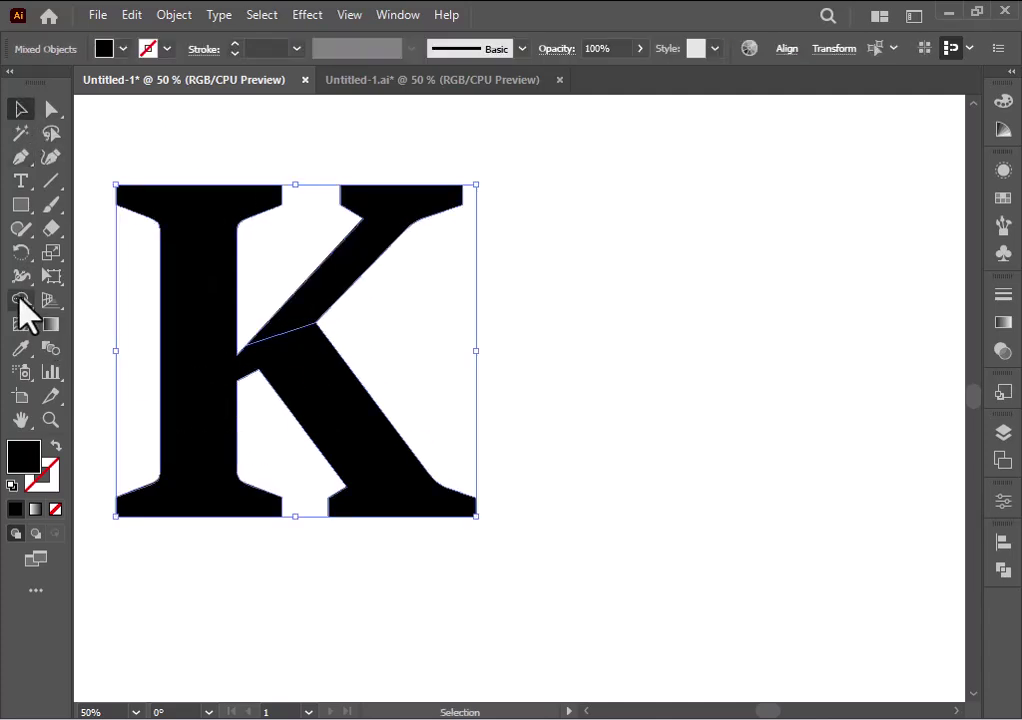
click(20, 300)
alt+click(336, 290)
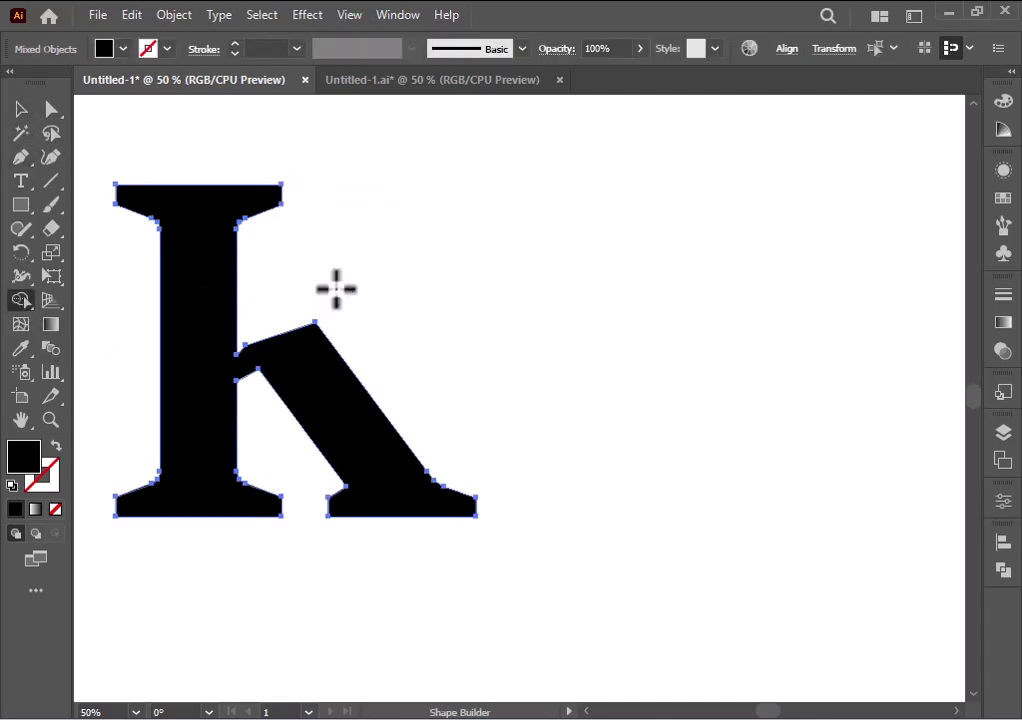
key(v)
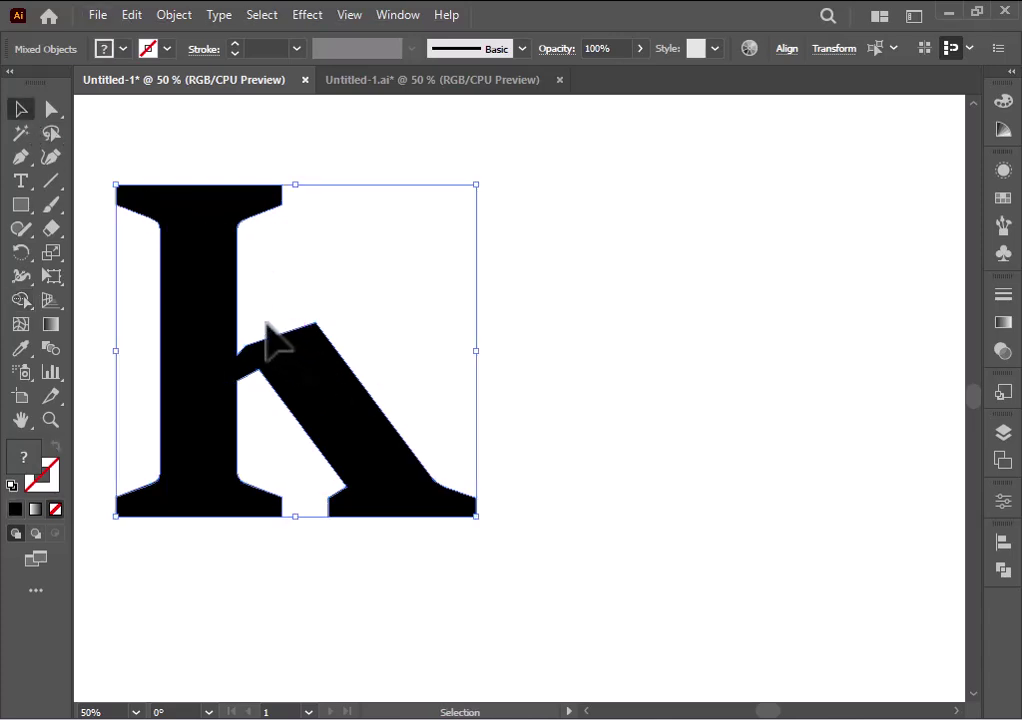
scroll(266, 323, down, 1)
click(486, 342)
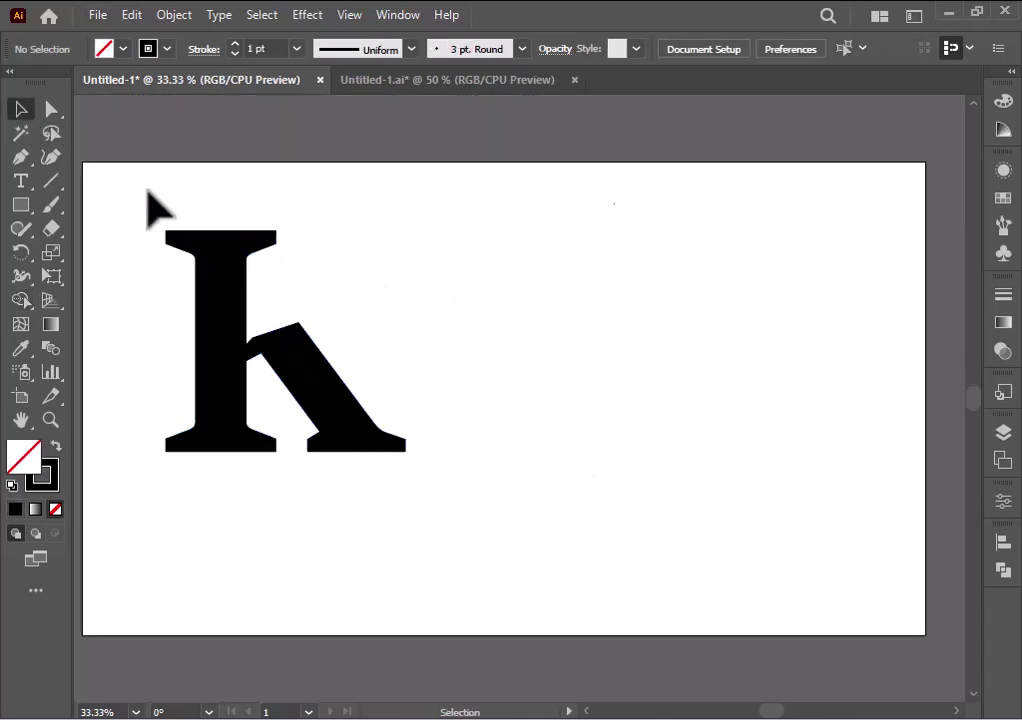
Step: Draw a tall, vertical S-shaped curve with the Pen tool in the empty area beside the K
click(21, 160)
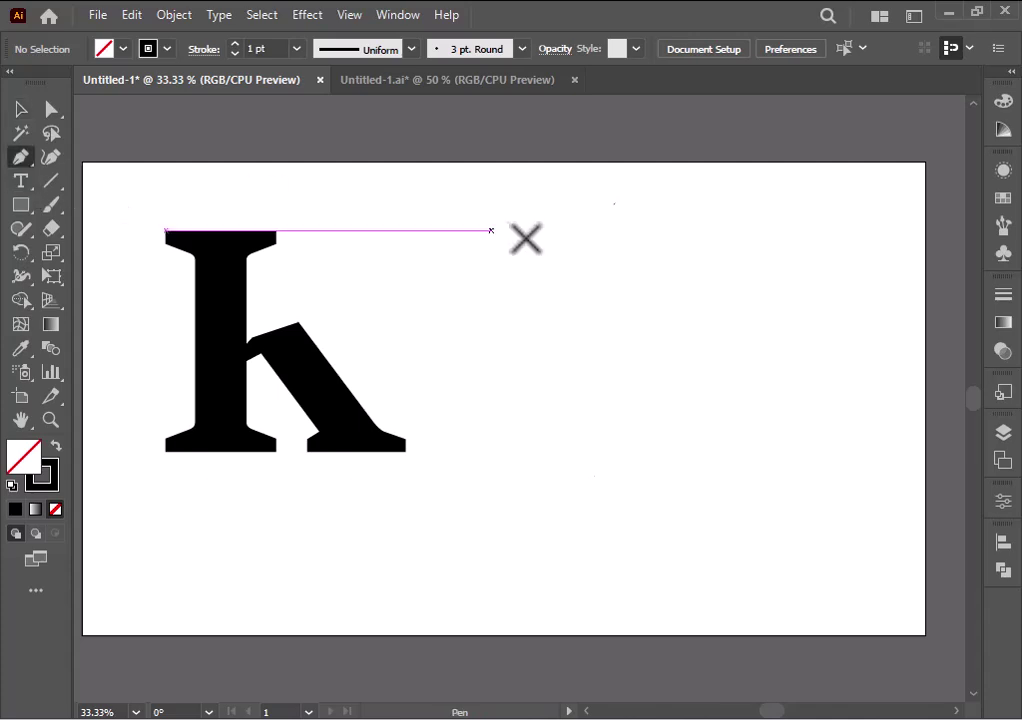
click(595, 200)
drag(595, 322, 645, 395)
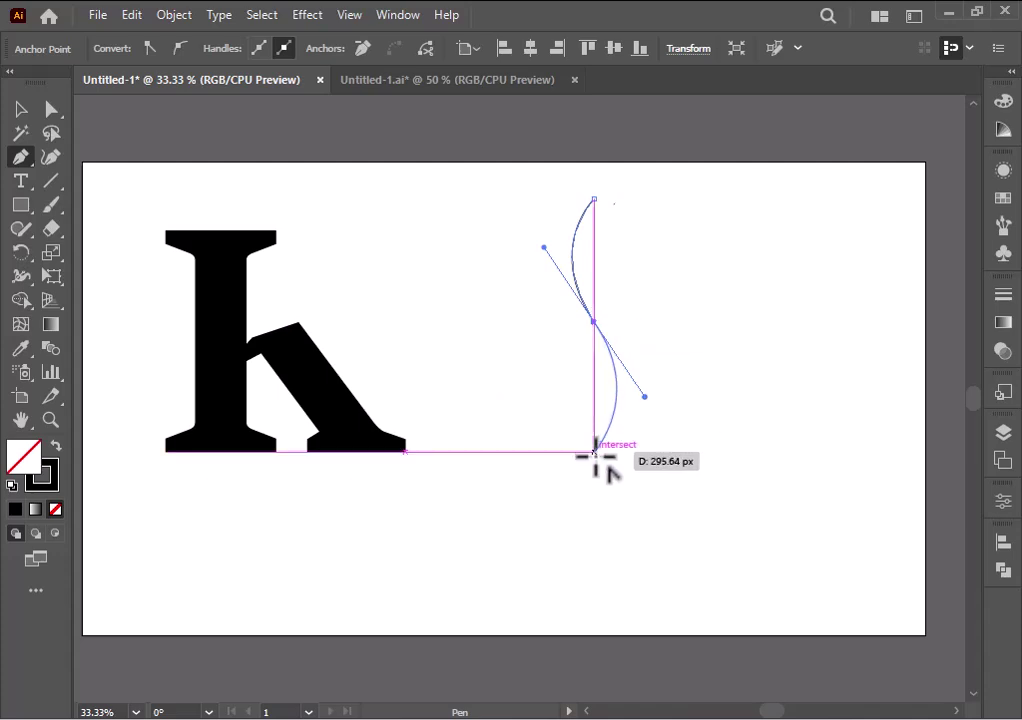
click(595, 452)
click(21, 109)
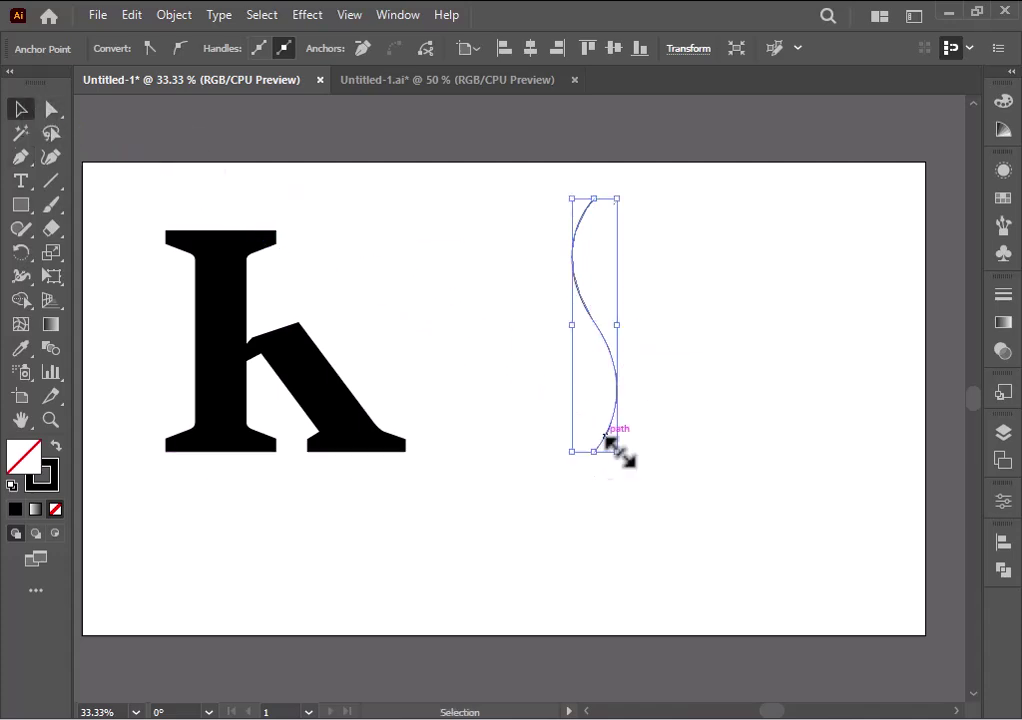
Step: Stretch the S-curve downward and duplicate it twice with small horizontal offsets to make three parallel curves
drag(595, 452, 595, 493)
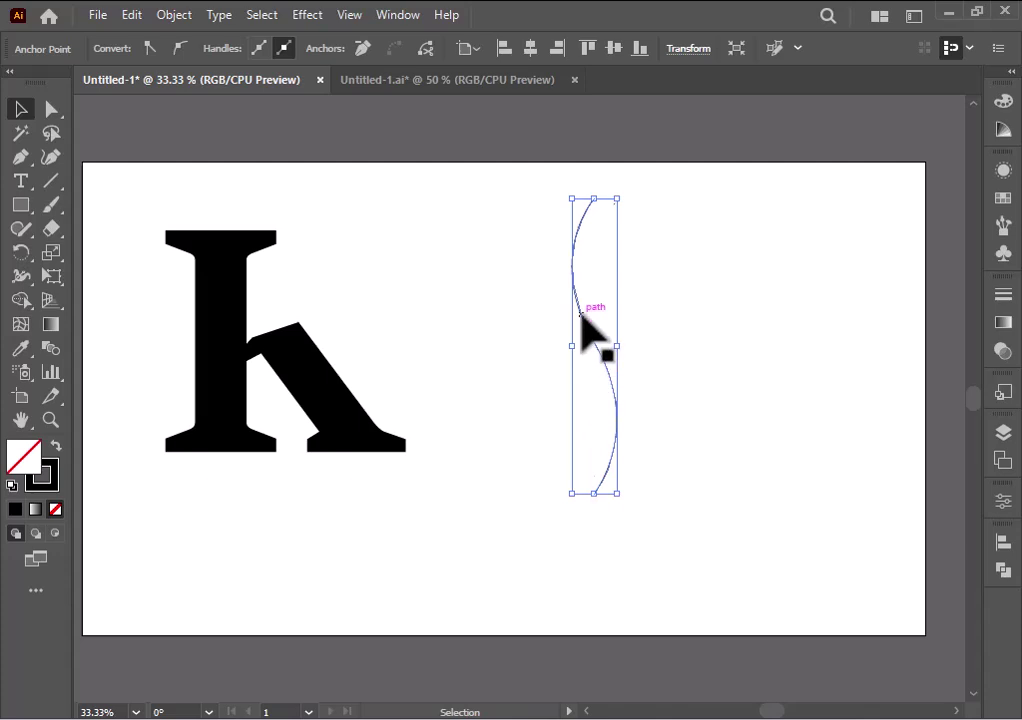
drag(583, 317, 622, 317)
click(534, 212)
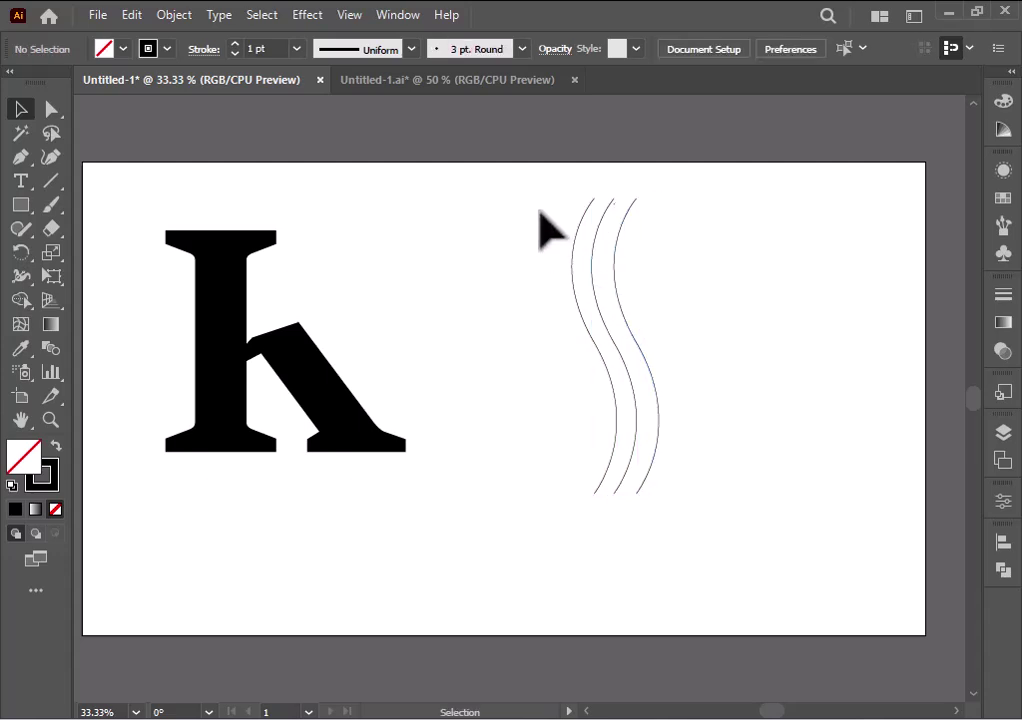
Step: Bring the upper endpoints of the two outer curves together at the middle curve's upper endpoint
click(589, 206)
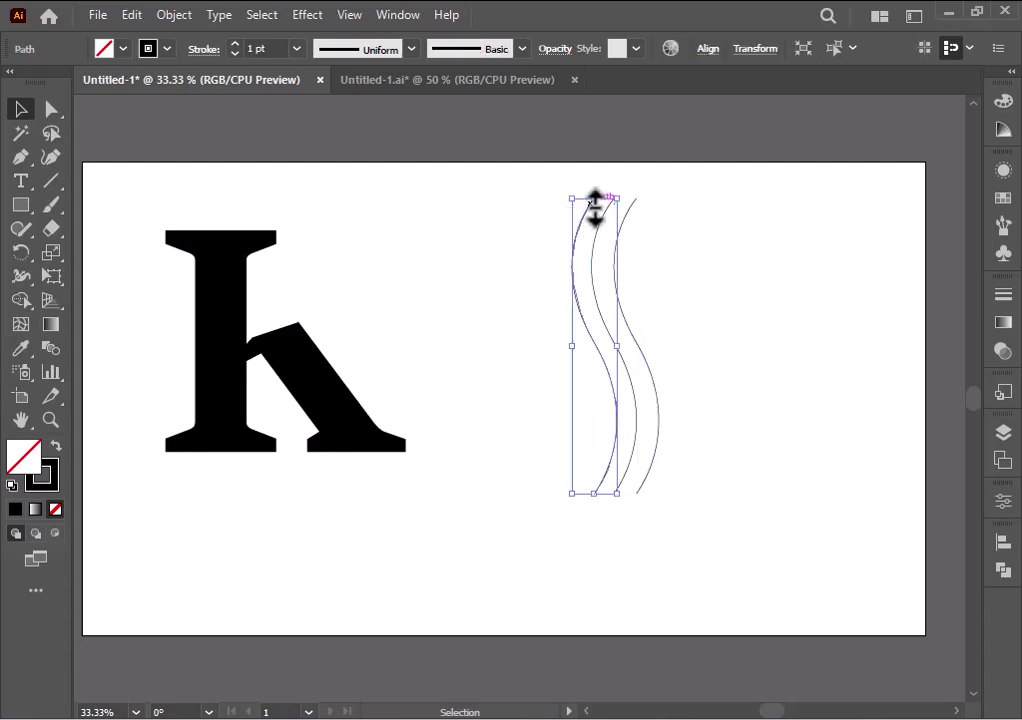
click(52, 108)
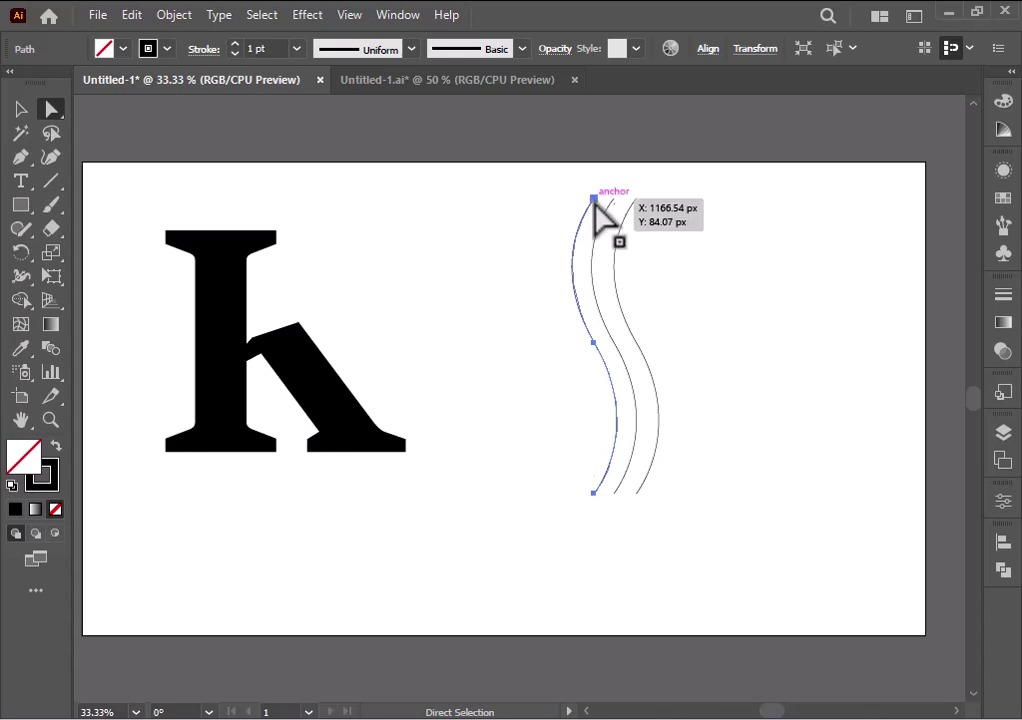
click(594, 199)
drag(596, 203, 613, 205)
click(637, 198)
click(482, 238)
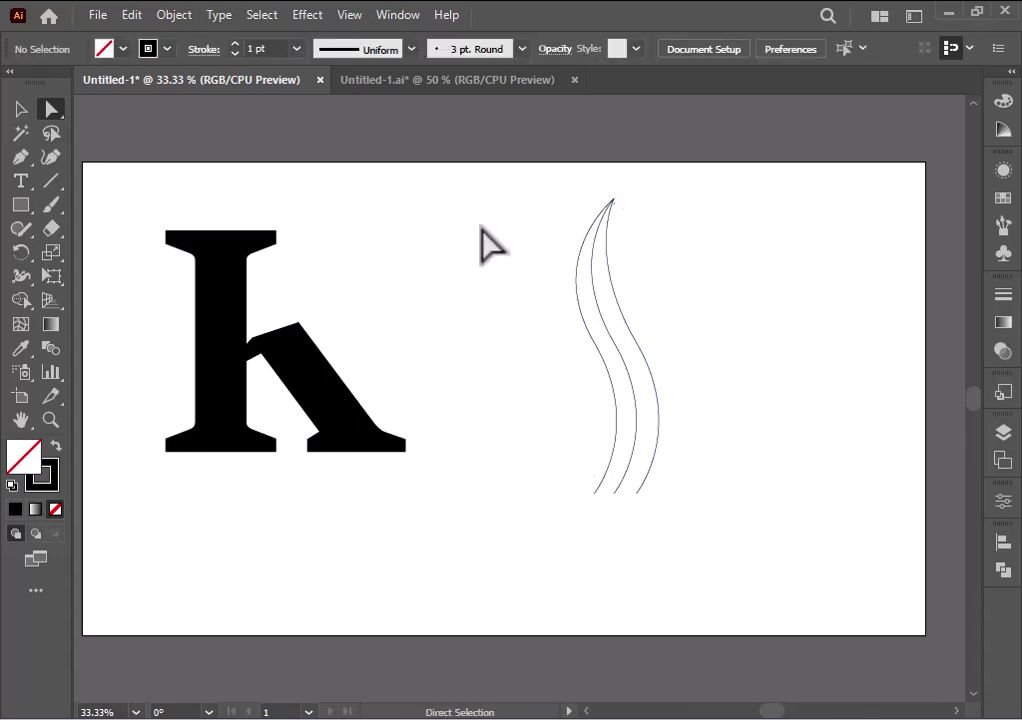
Step: Bring the lower endpoints of the two outer curves together at the middle curve's lower endpoint
click(594, 494)
drag(594, 494, 613, 494)
click(636, 494)
click(521, 281)
Step: Turn the areas between the three curves into two closed ribbon bands with the Shape Builder
drag(630, 355, 511, 326)
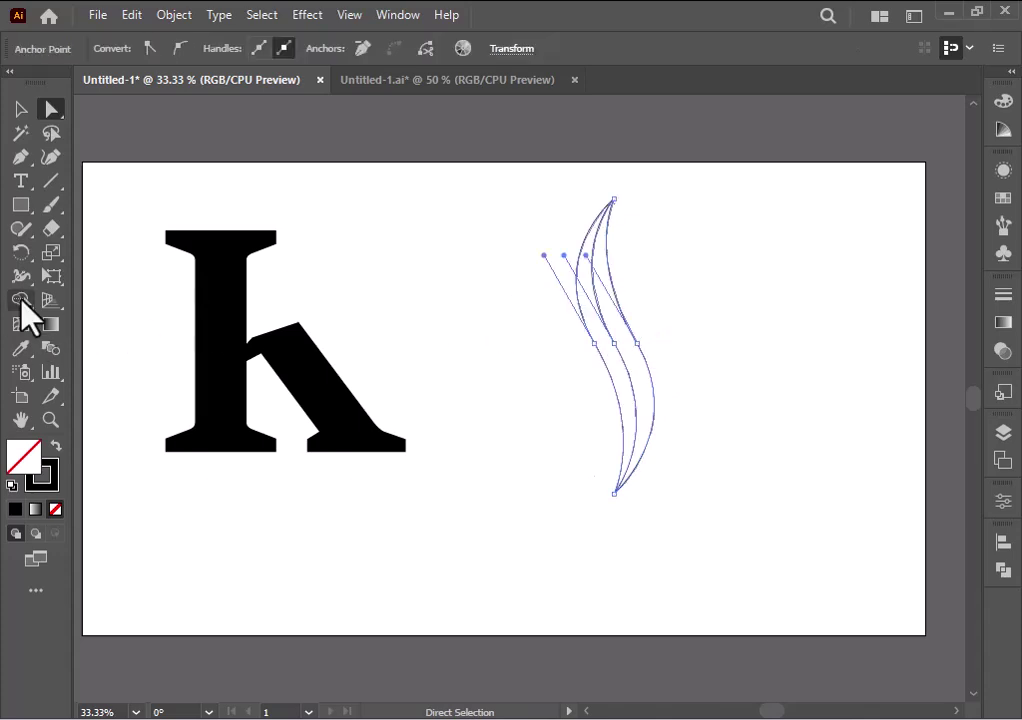
click(20, 299)
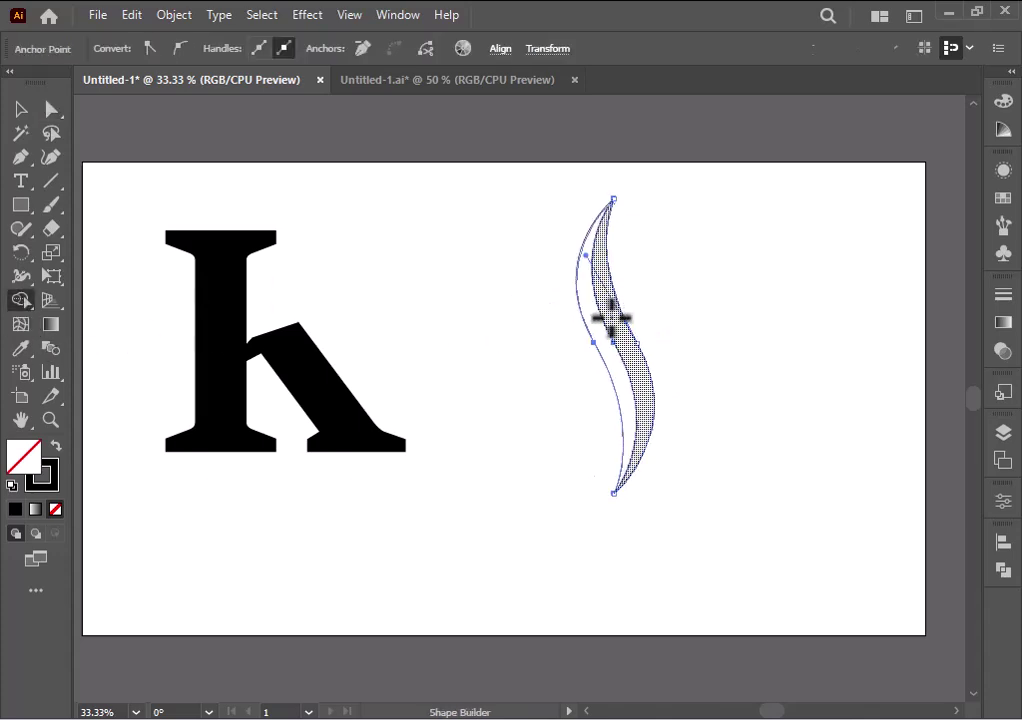
click(611, 319)
Step: Select both ribbon bands and give them a linear gradient fill
click(21, 109)
drag(500, 258, 700, 355)
click(1003, 321)
click(870, 437)
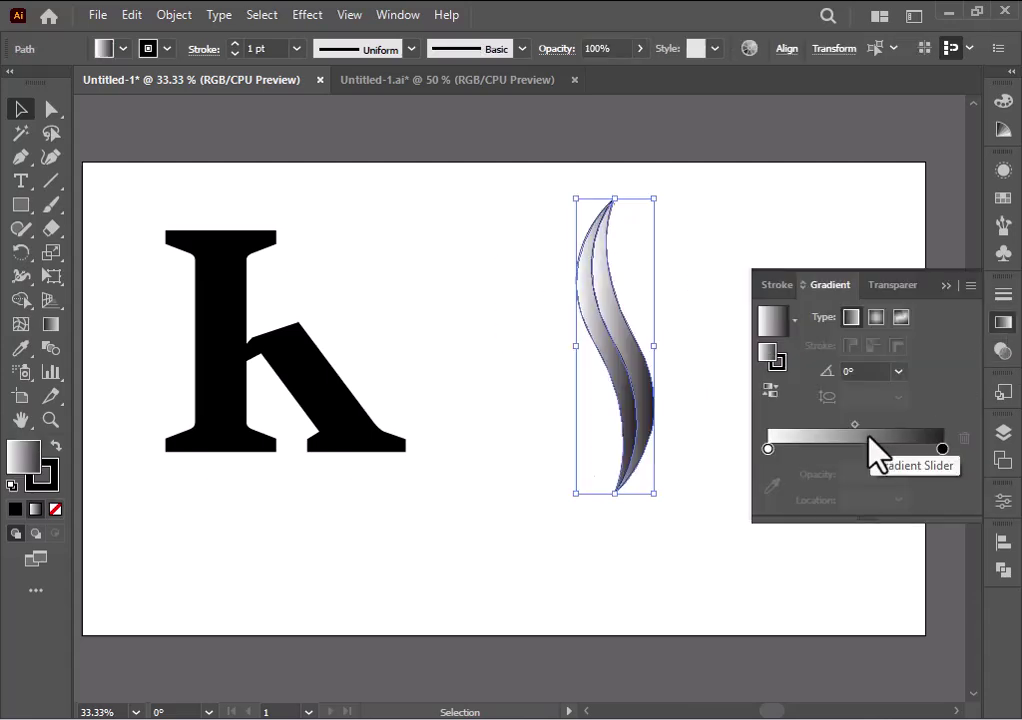
Step: Set the gradient's end stop to cyan and its start stop to RGB Blue
click(942, 449)
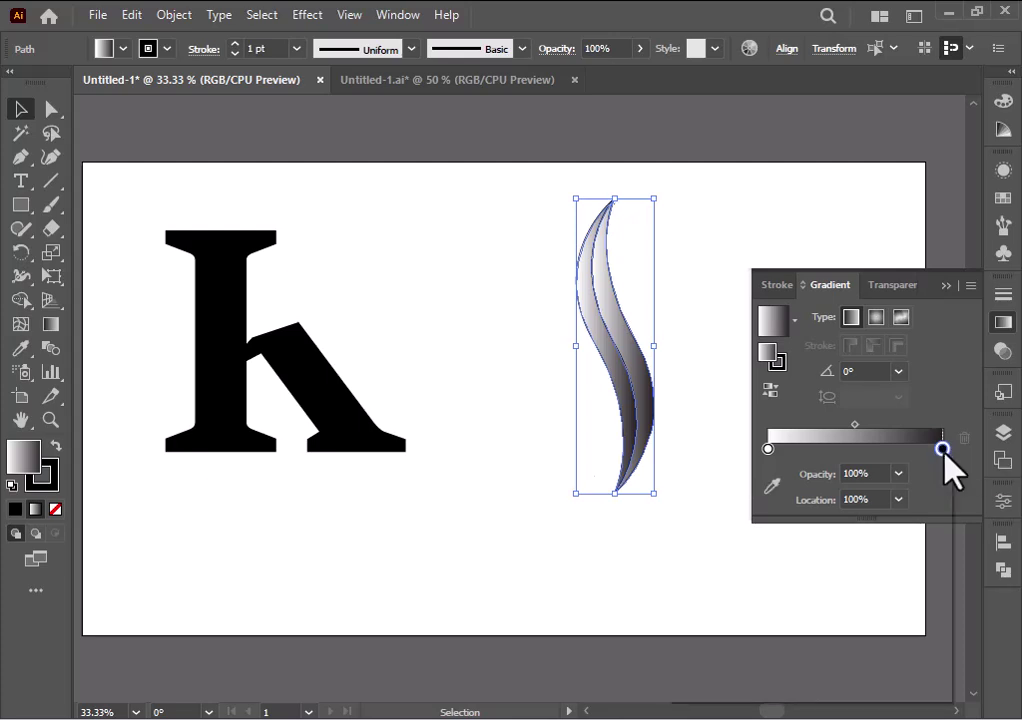
double_click(942, 449)
click(783, 511)
click(767, 449)
double_click(767, 449)
click(797, 511)
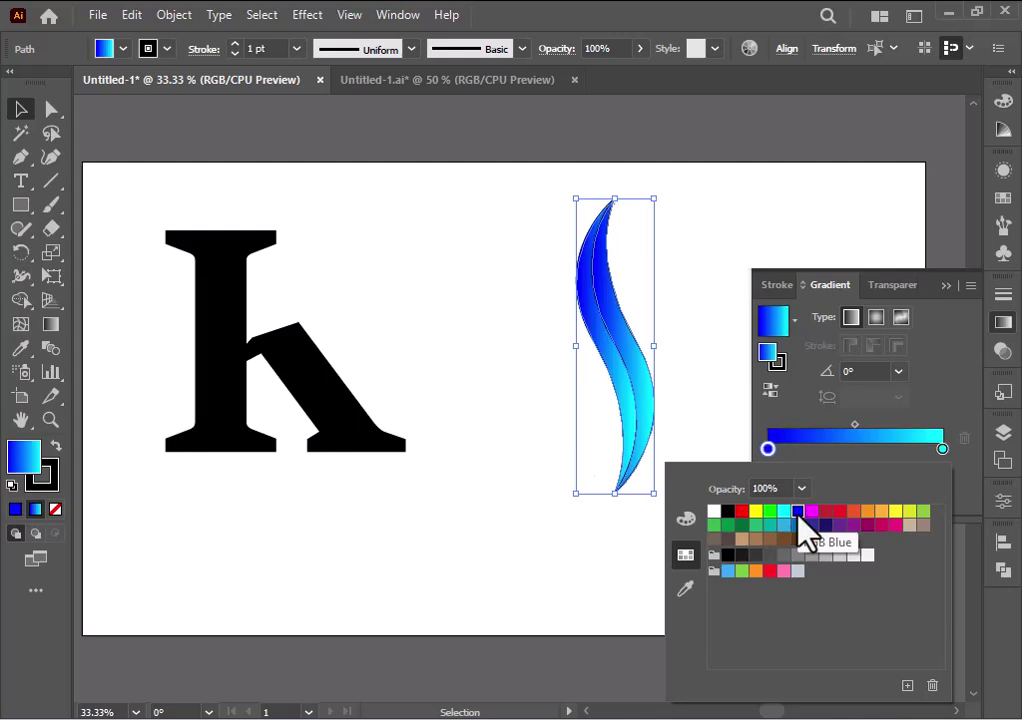
click(946, 288)
click(946, 288)
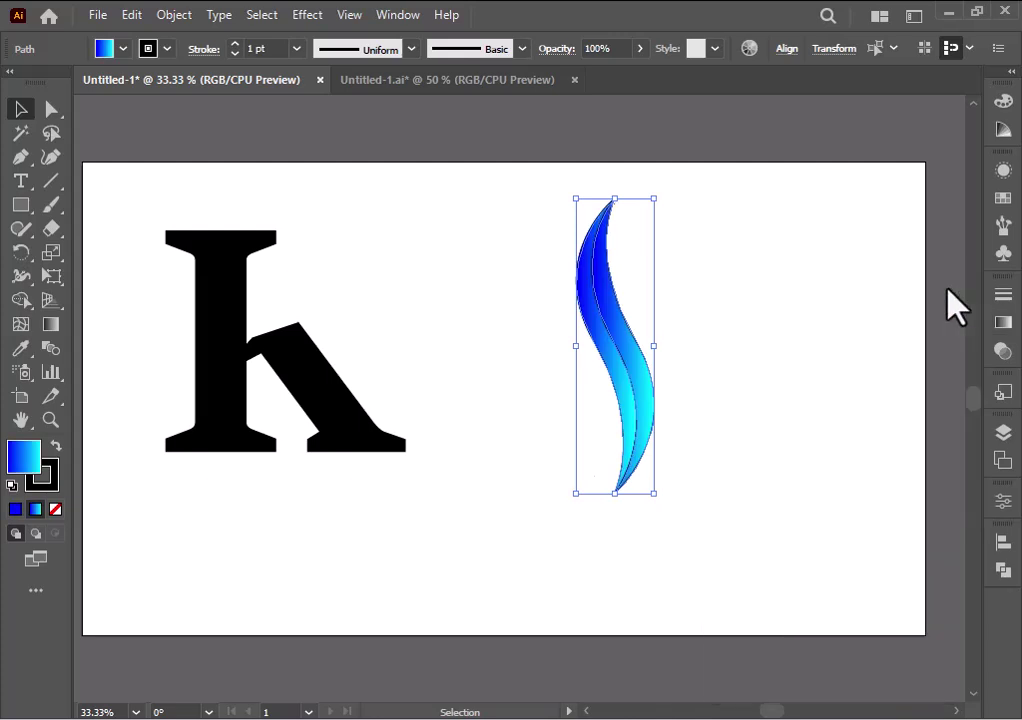
Step: Reverse the gradient on the ribbon's left band so it runs from cyan to blue
click(1002, 323)
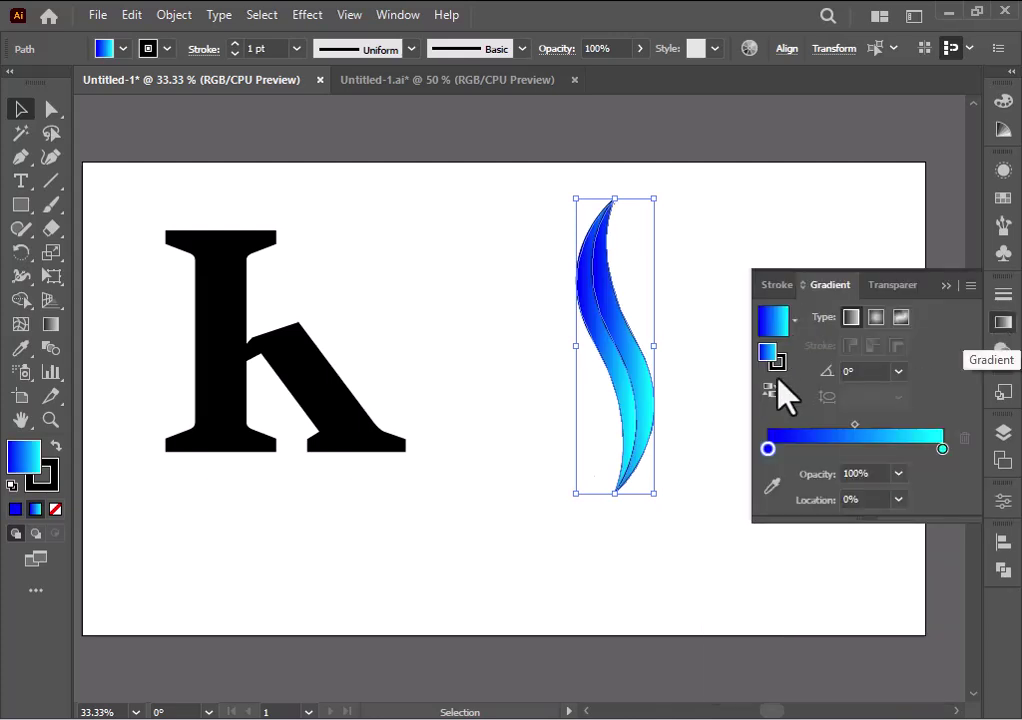
click(664, 274)
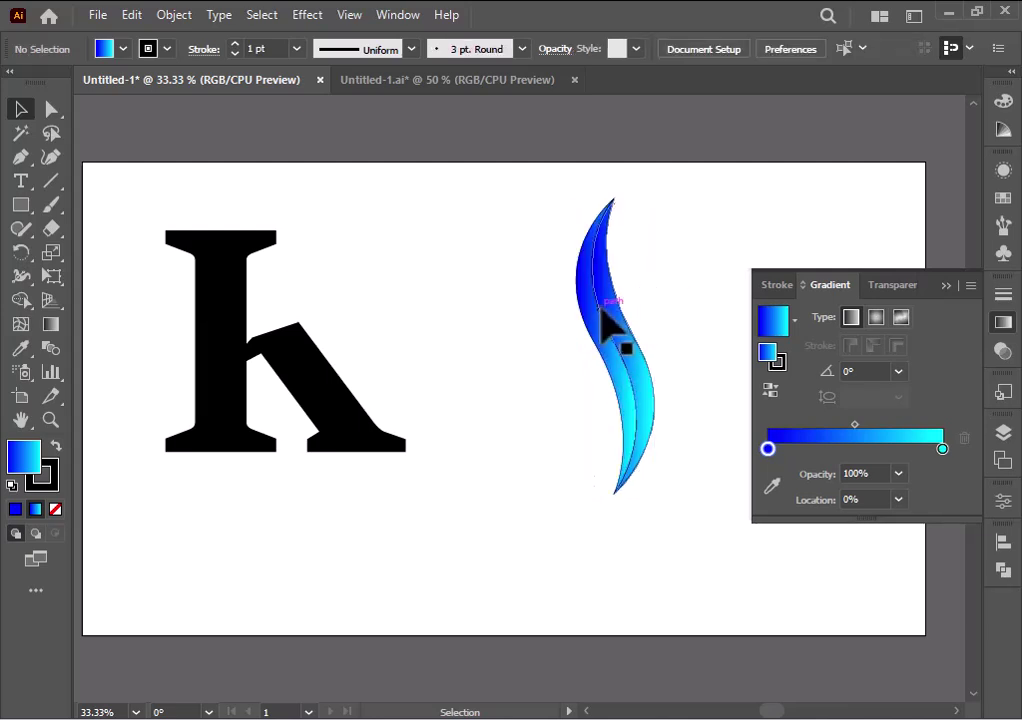
click(585, 303)
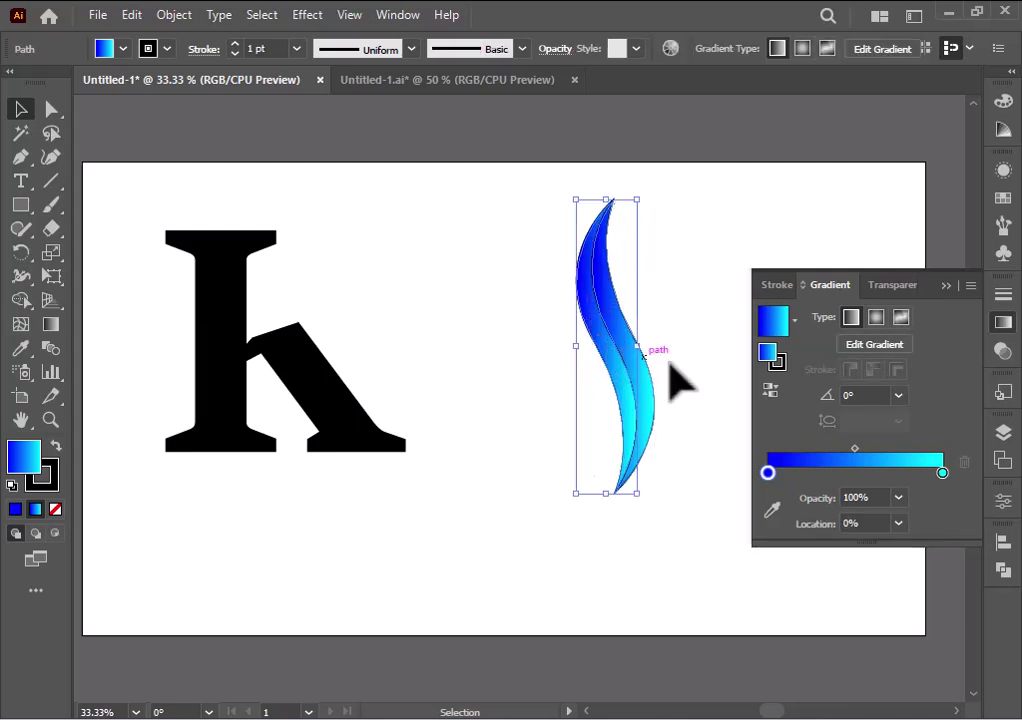
click(770, 391)
click(947, 286)
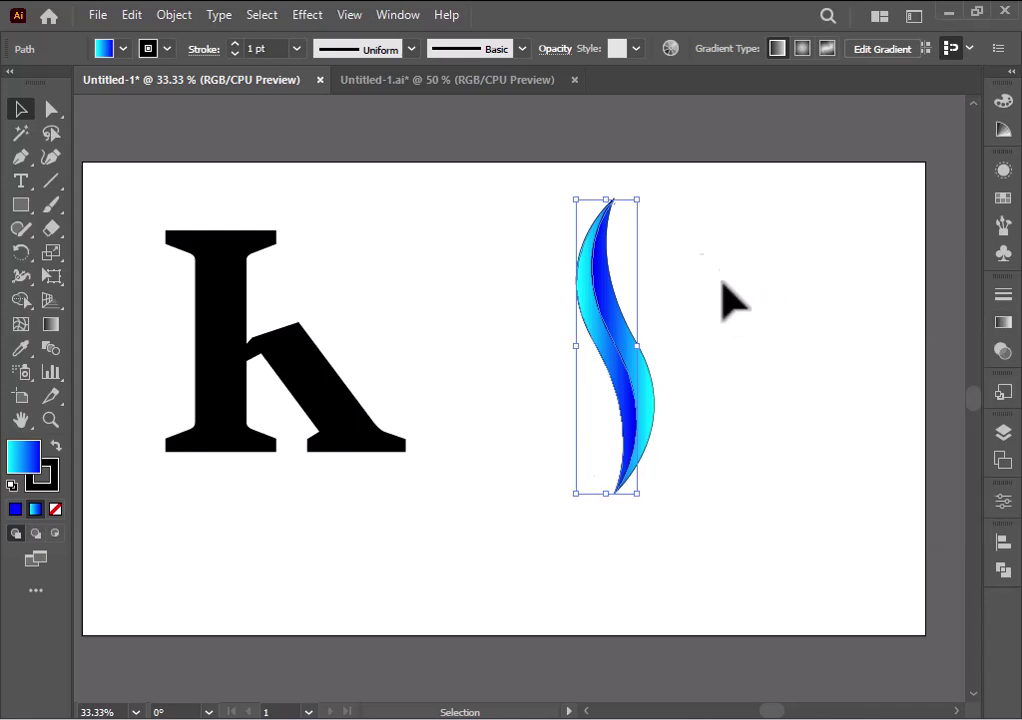
Step: Rotate the two ribbon bands together clockwise so the ribbon slopes up to the right
click(645, 200)
click(619, 212)
mouse_move(663, 195)
mouse_down()
mouse_move(730, 333)
mouse_move(765, 315)
mouse_up()
Step: Remove the black stroke from the ribbon bands
click(164, 49)
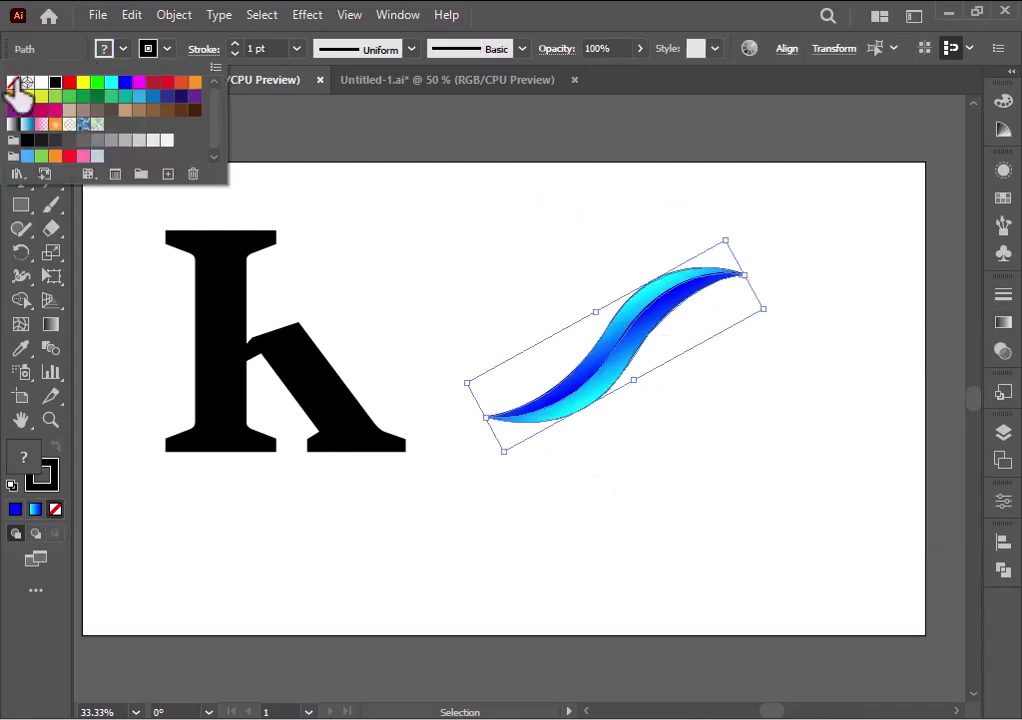
click(12, 83)
click(378, 232)
click(388, 237)
Step: Move the K toward the artboard's centre and place the ribbon diagonally across it as its upper arm
drag(228, 348, 342, 384)
click(588, 349)
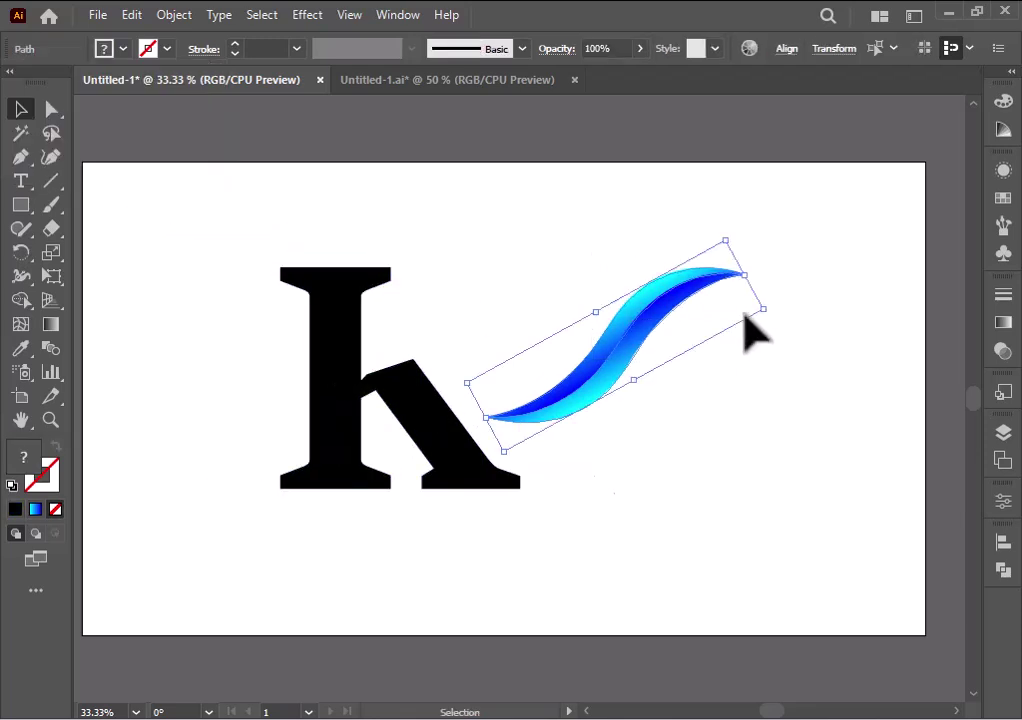
drag(605, 293, 437, 302)
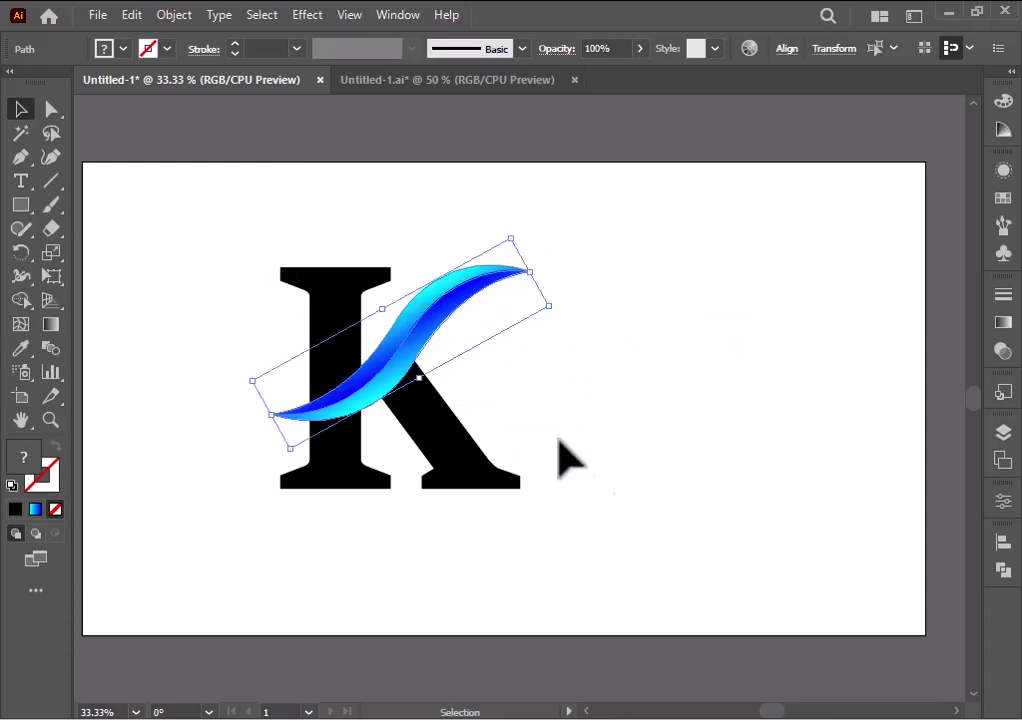
Step: Enlarge the ribbon slightly and adjust its position so its ends extend past the K's stem and leg
drag(532, 275, 566, 267)
drag(430, 371, 426, 377)
click(597, 484)
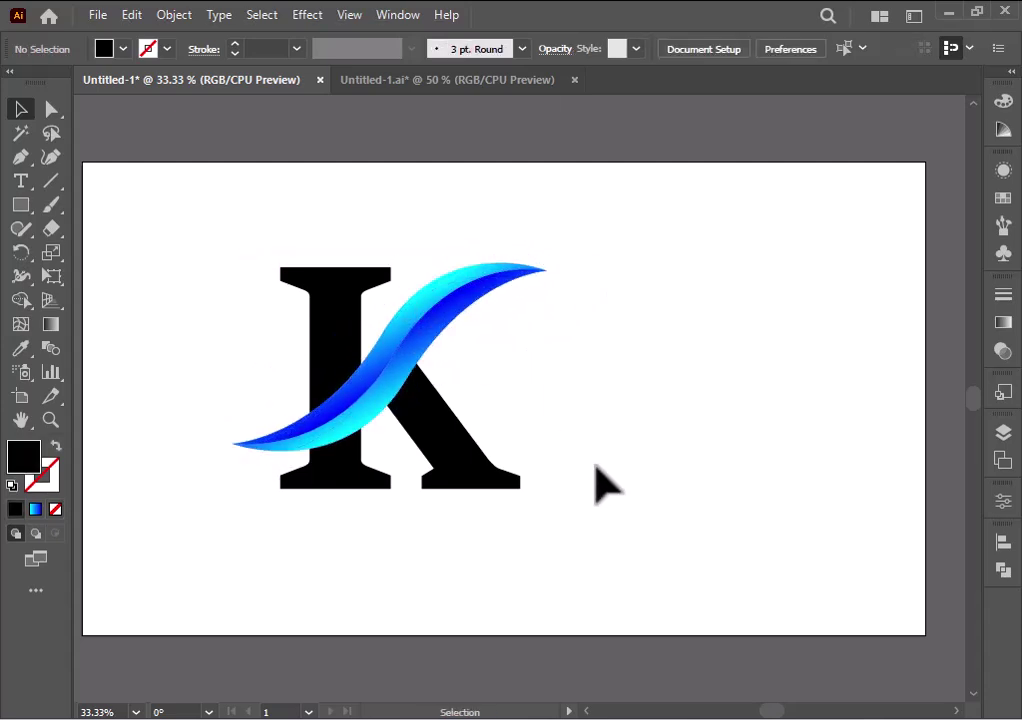
Step: Split the K's upper stem section from the rest along the ribbon's edge using the Shape Builder on the K and ribbon
drag(210, 346, 440, 480)
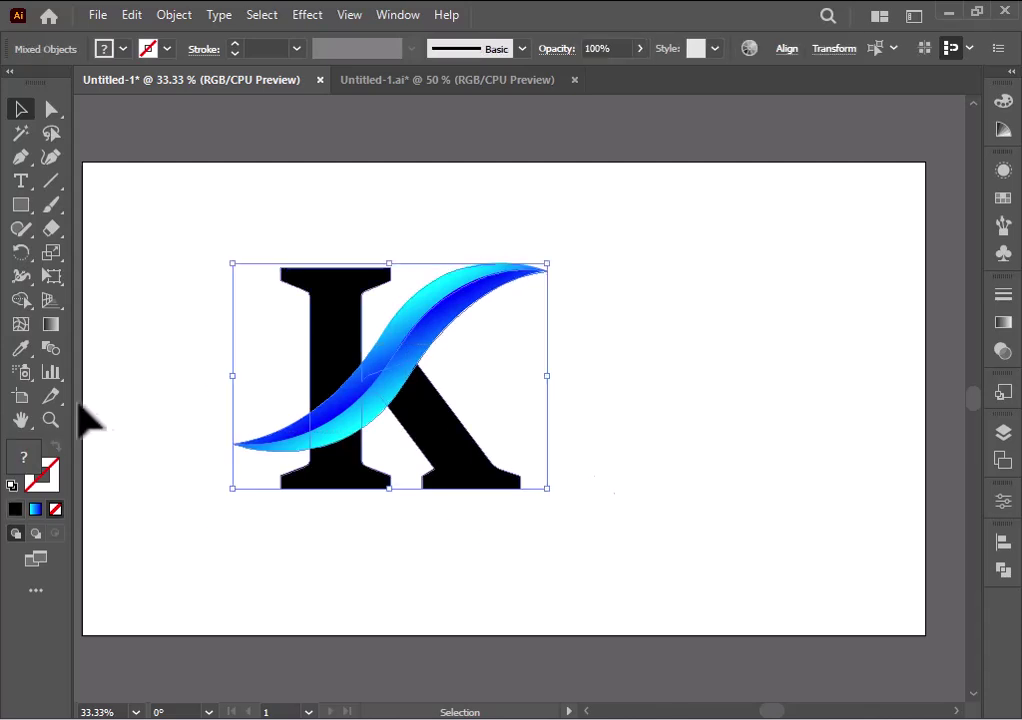
click(18, 302)
click(323, 337)
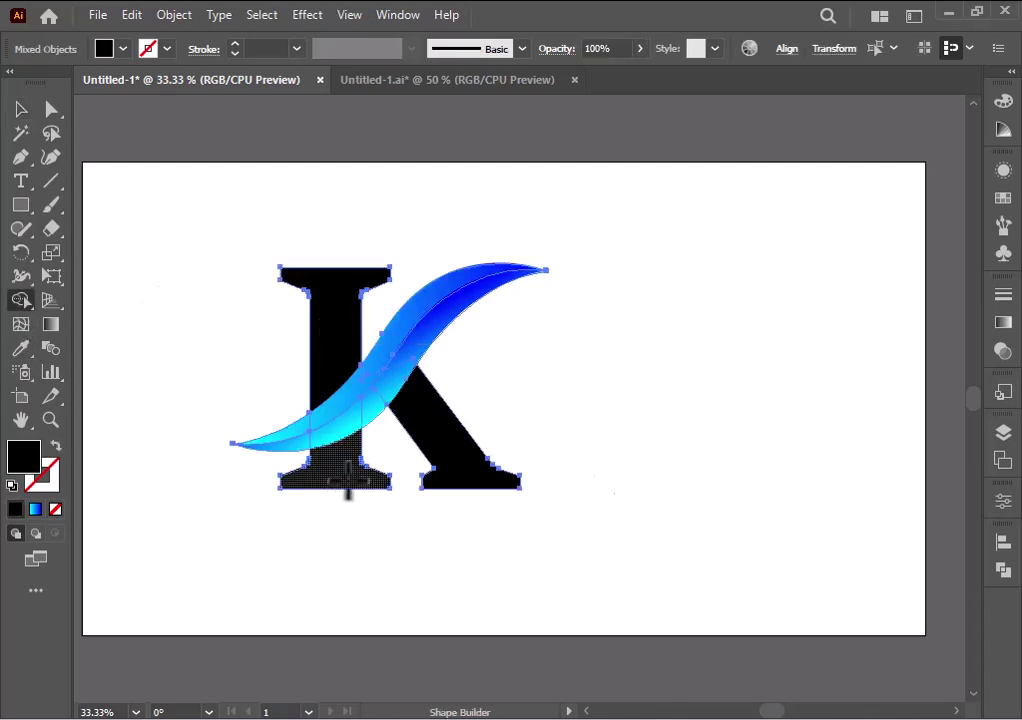
click(20, 110)
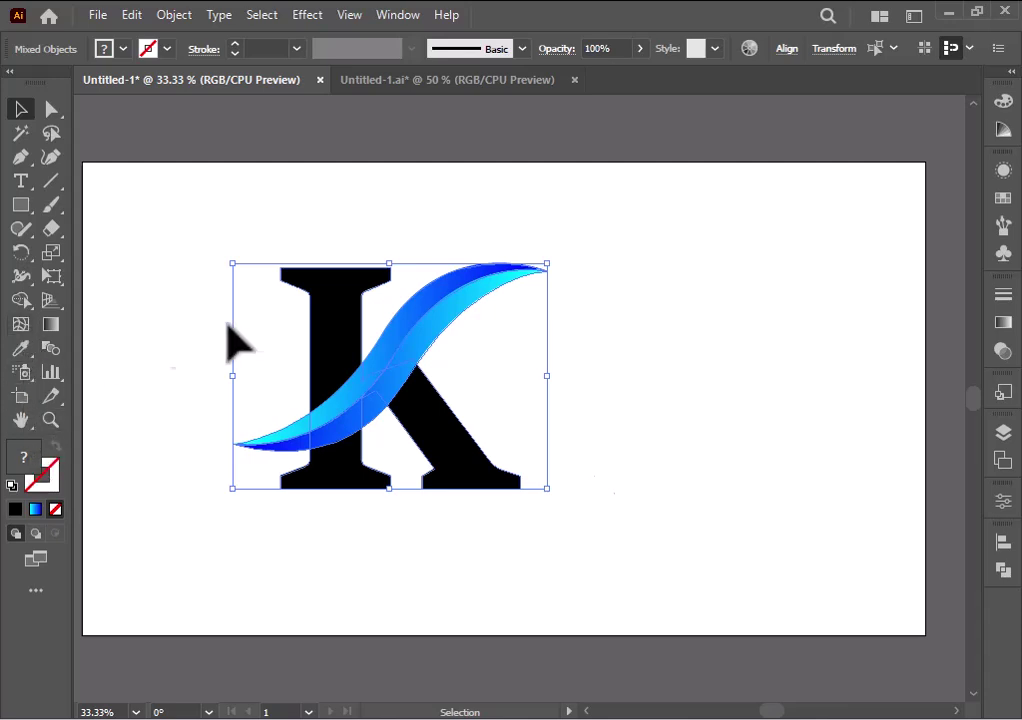
Step: Fill the K's upper stem, lower stem and leg with the cyan-to-blue linear gradient
click(312, 326)
click(35, 509)
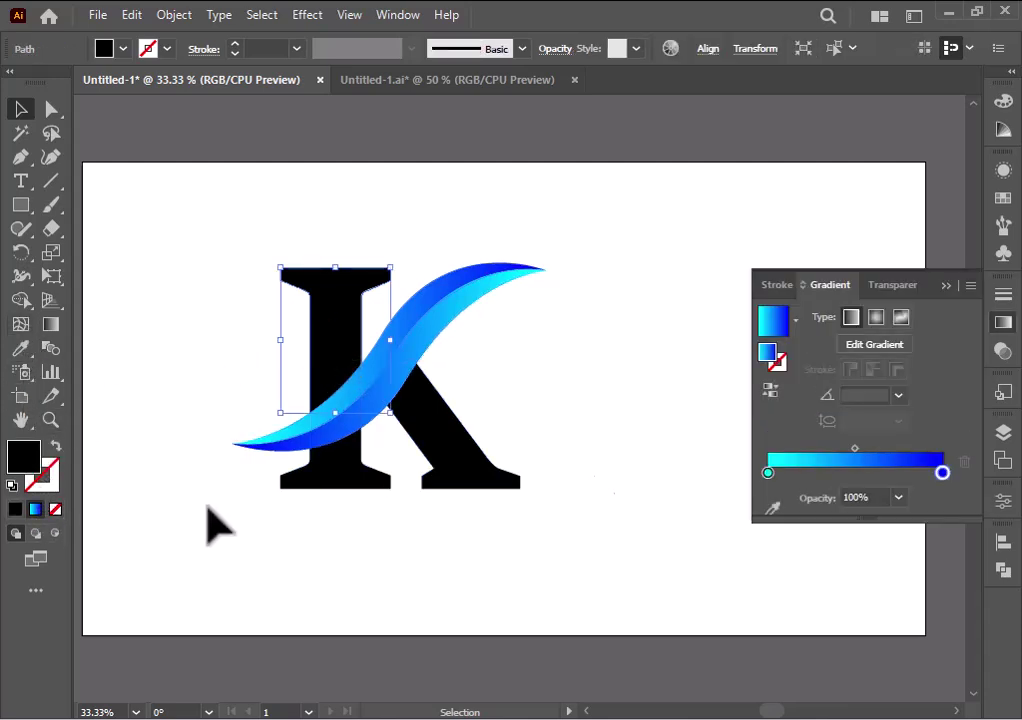
click(350, 475)
click(35, 509)
click(445, 467)
click(36, 509)
click(645, 527)
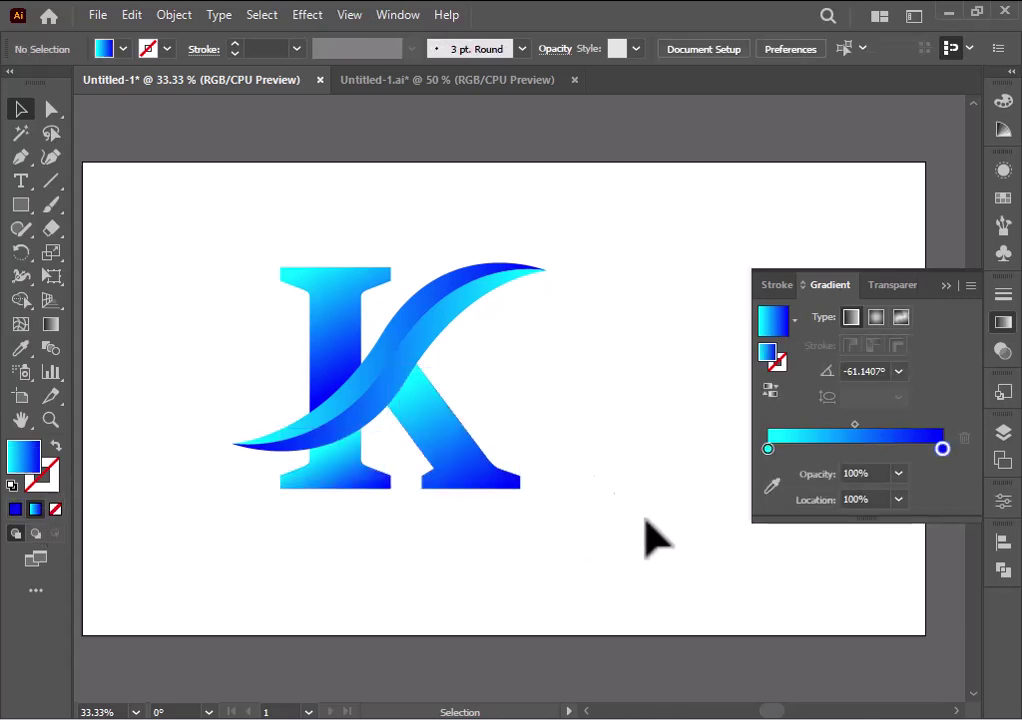
click(945, 287)
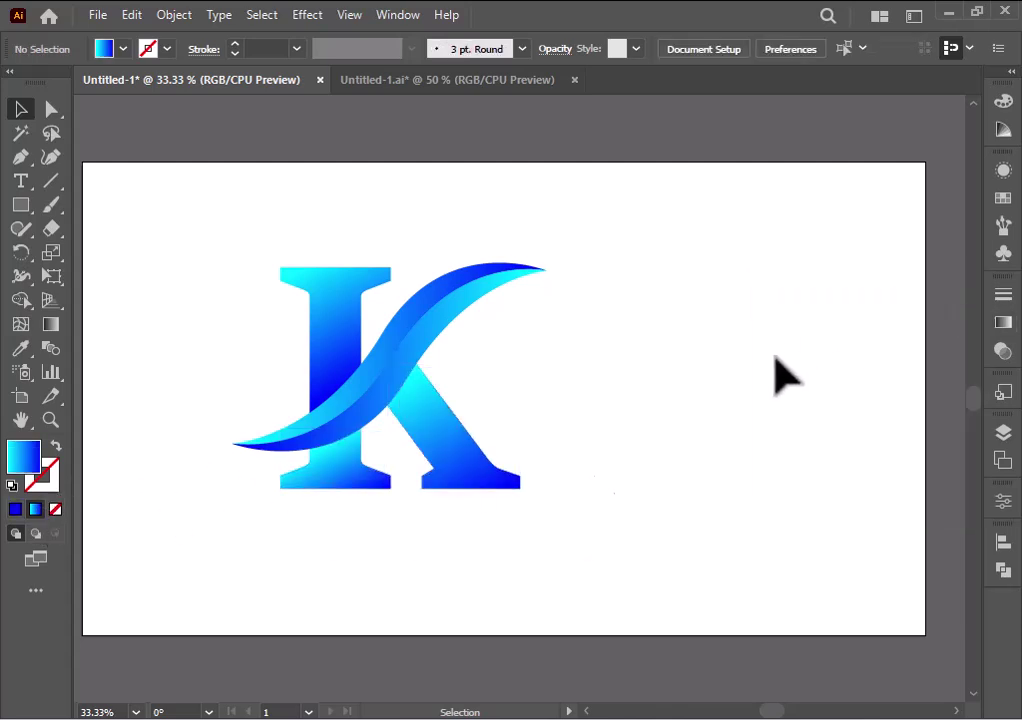
Step: Reverse the leg's gradient so it runs from dark blue at the ribbon to cyan at the foot
click(440, 435)
key(i)
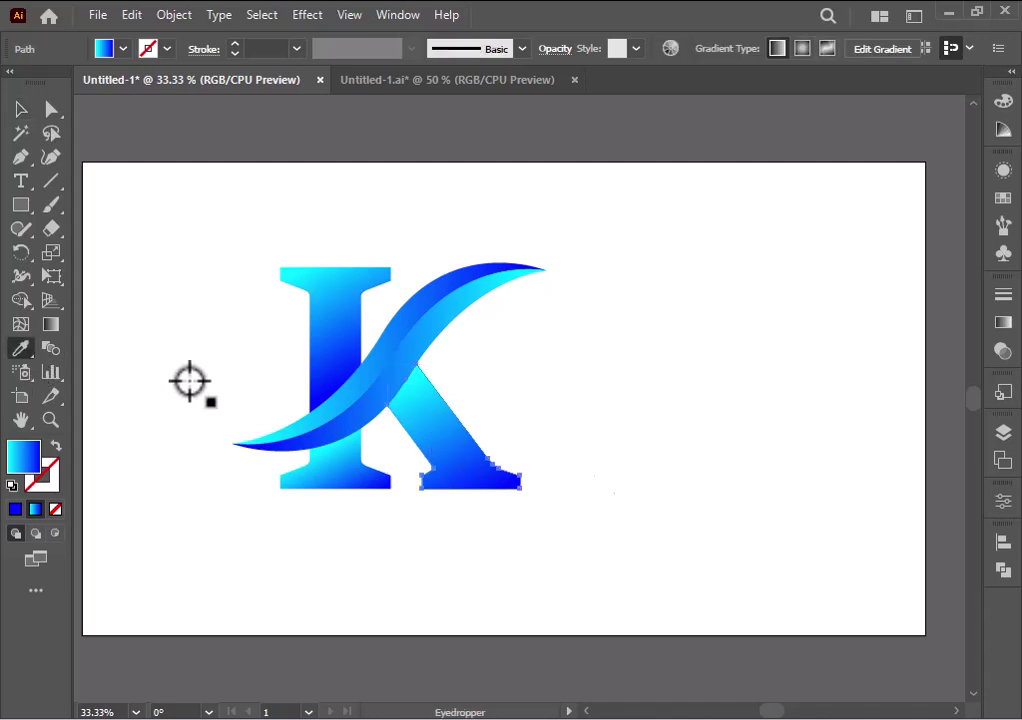
click(52, 328)
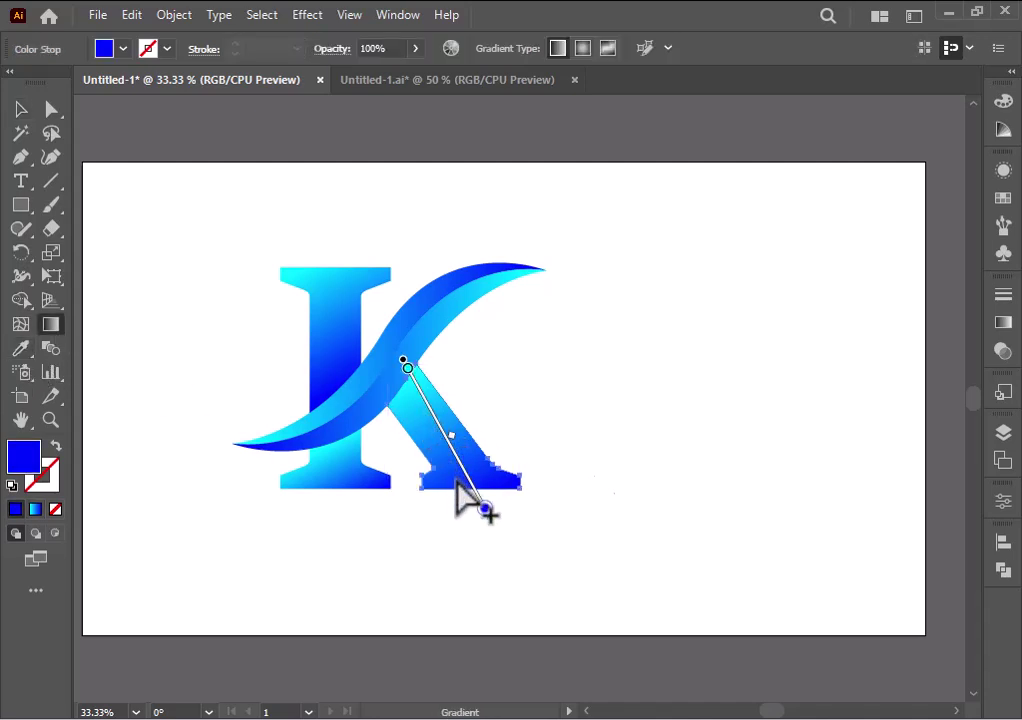
mouse_move(467, 496)
mouse_down()
mouse_move(443, 452)
mouse_move(463, 487)
mouse_up()
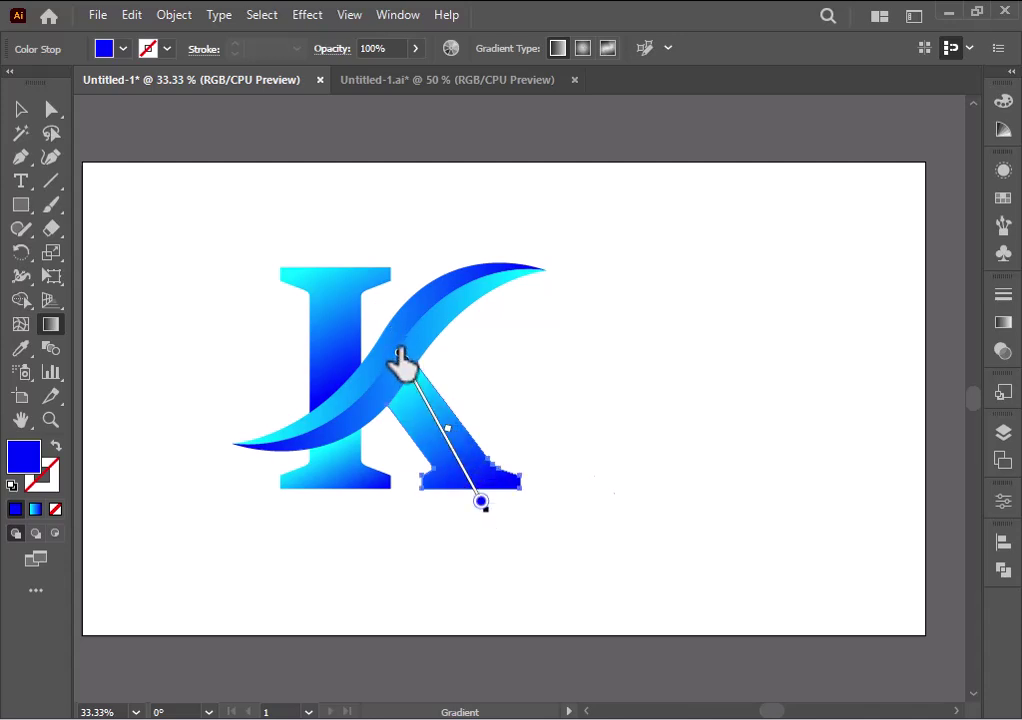
drag(400, 355, 441, 430)
drag(480, 503, 401, 359)
drag(441, 430, 483, 504)
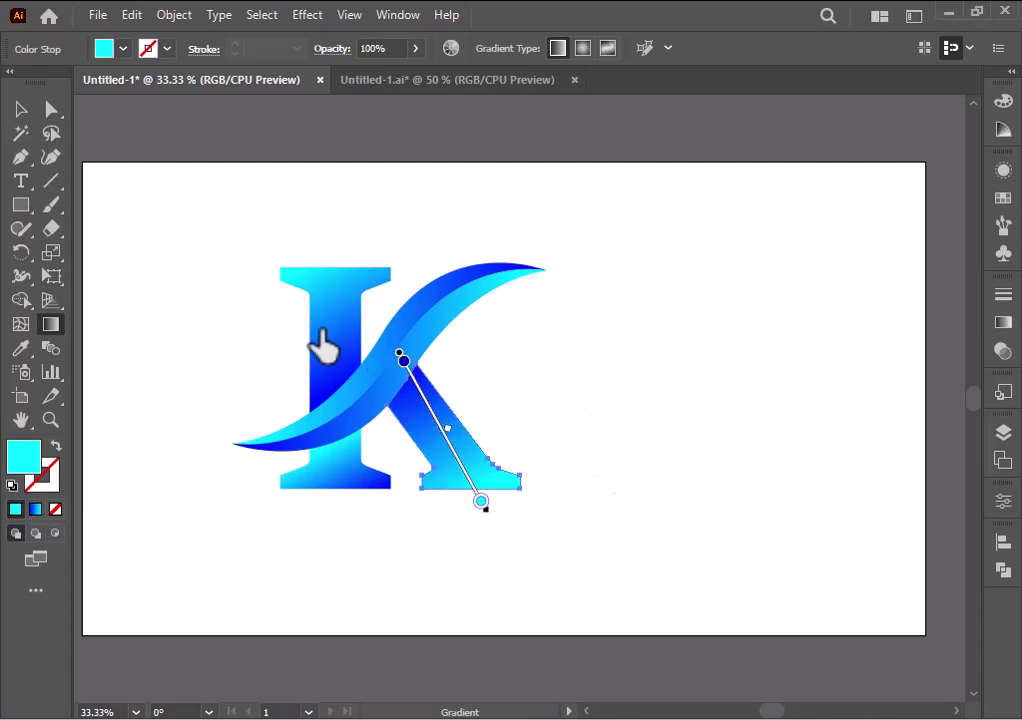
click(22, 109)
click(215, 320)
Step: Start a Multiply drop shadow at 75% opacity on the ribbon bands and set its X offset to 3 px
click(431, 307)
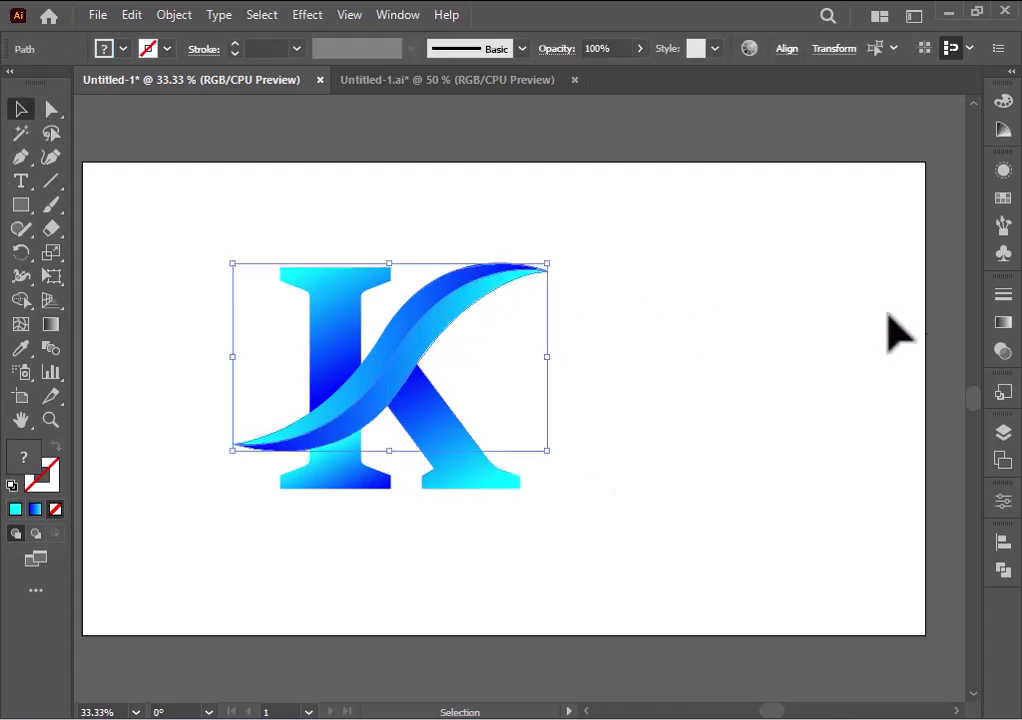
click(1003, 500)
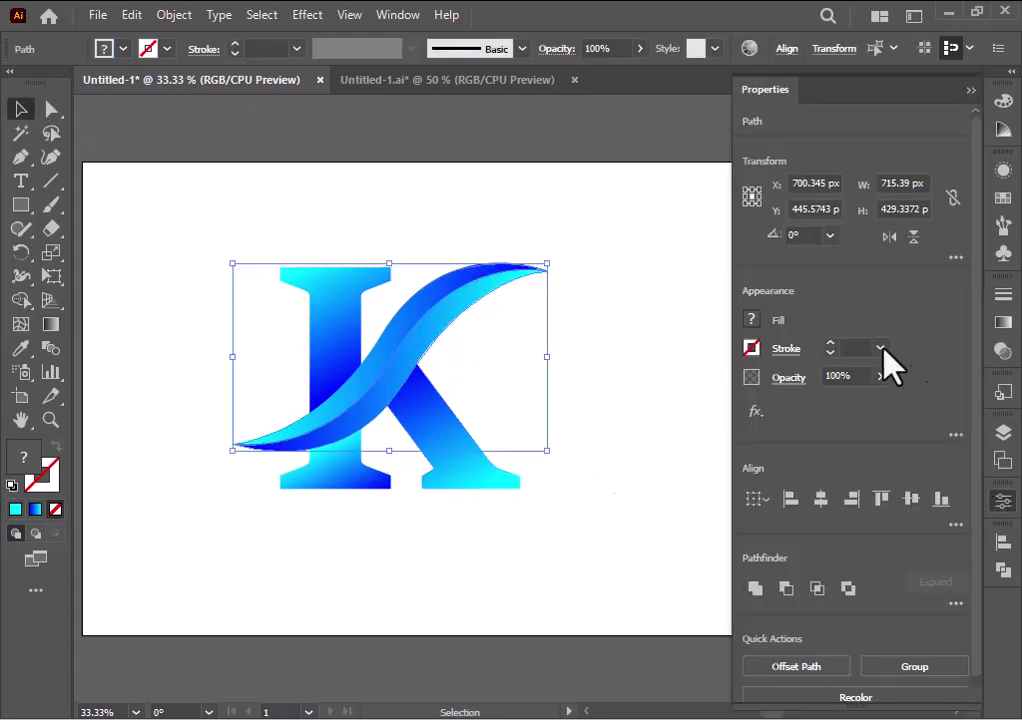
click(755, 411)
mouse_move(826, 411)
click(725, 411)
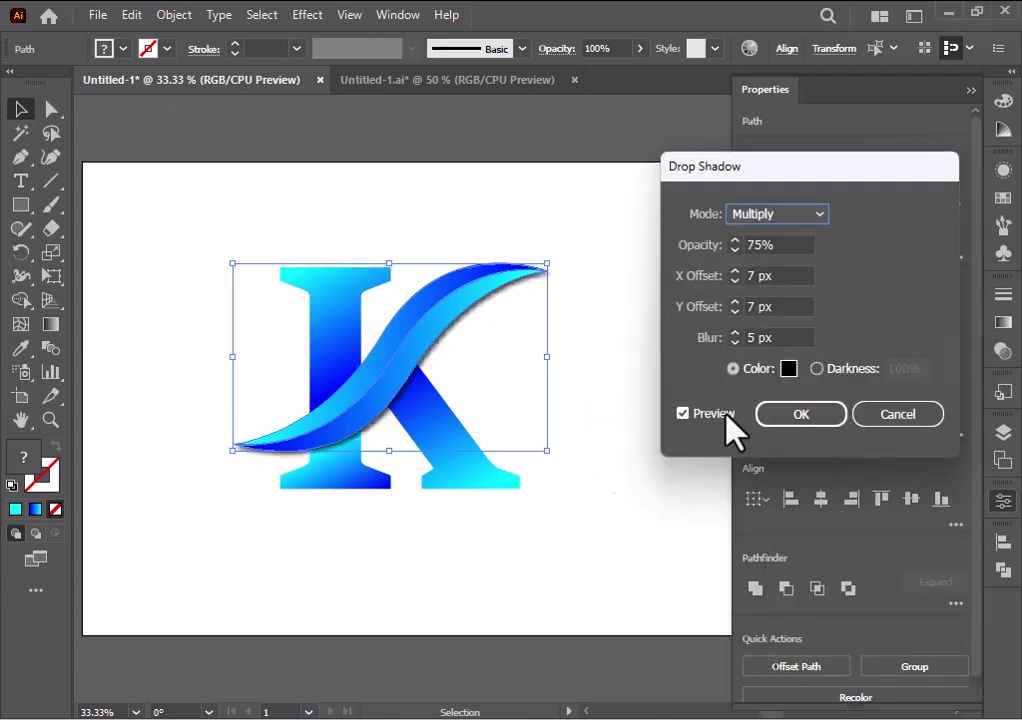
click(740, 278)
key(Down)
key(Down)
key(Down)
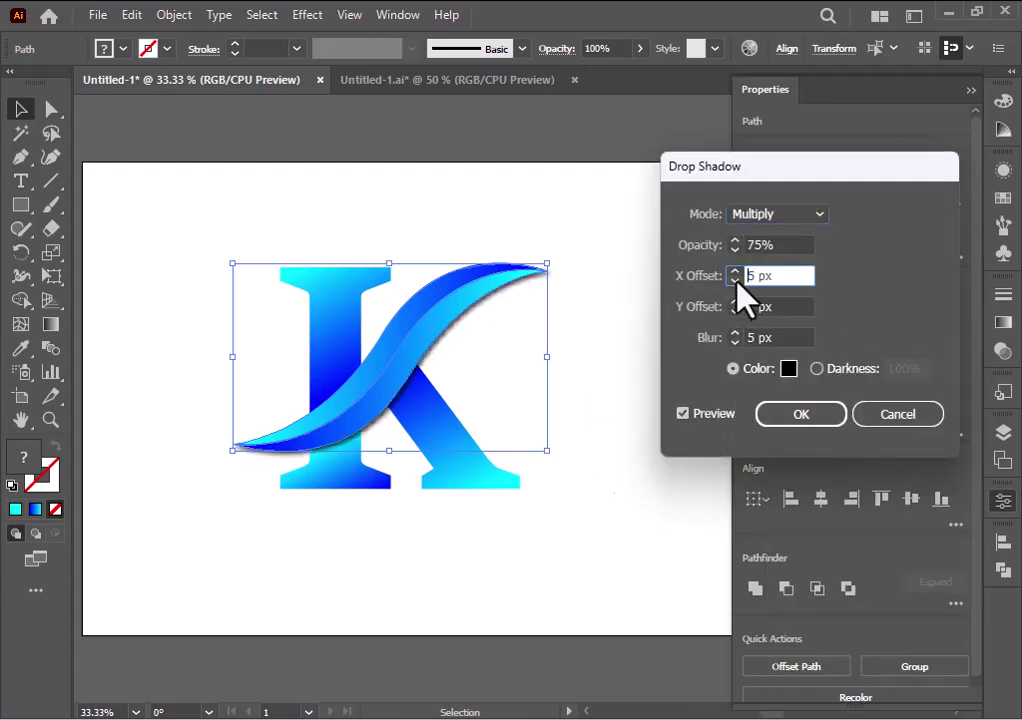
key(Down)
key(Down)
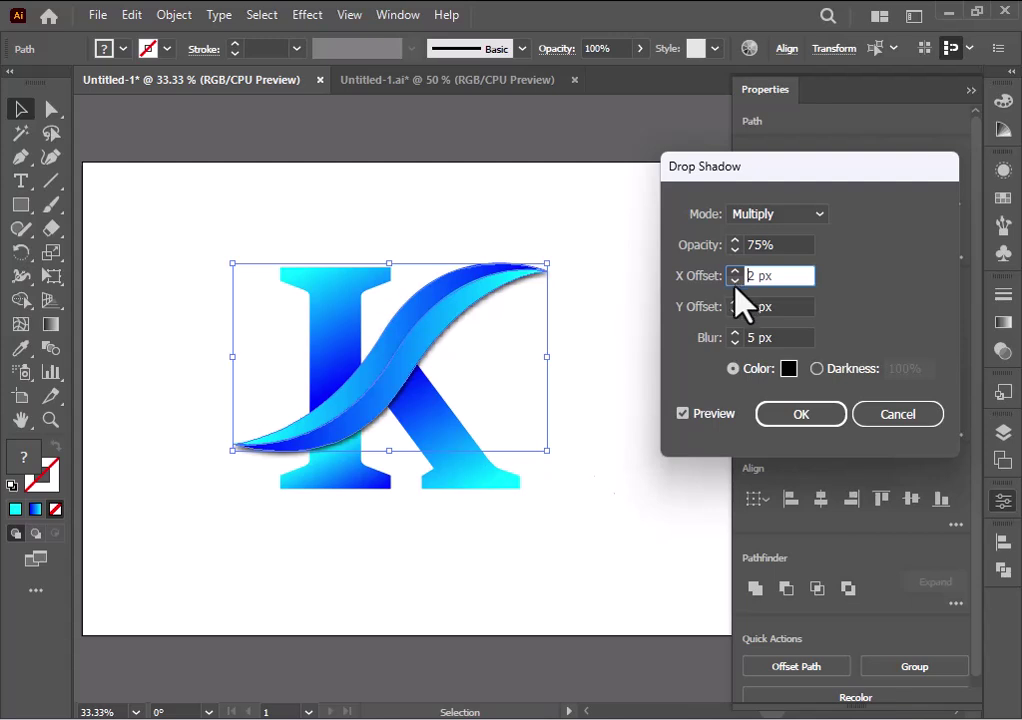
click(735, 271)
Step: Set the shadow's Y offset and blur to 4 px each and apply the drop shadow
click(736, 302)
key(Down)
key(Down)
key(Down)
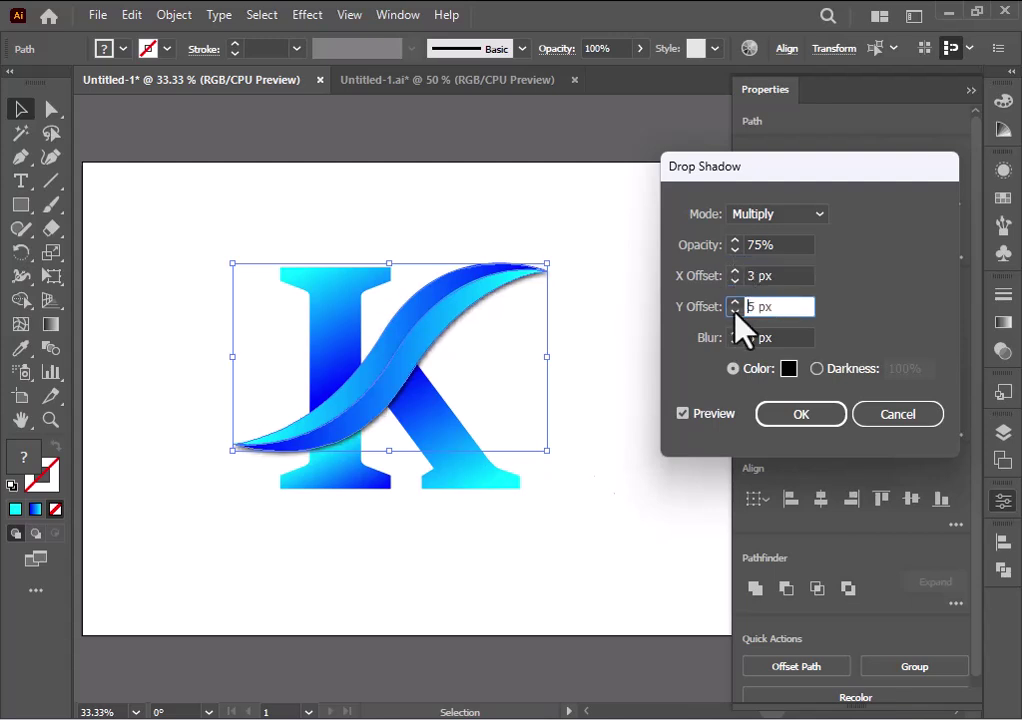
click(736, 338)
key(Down)
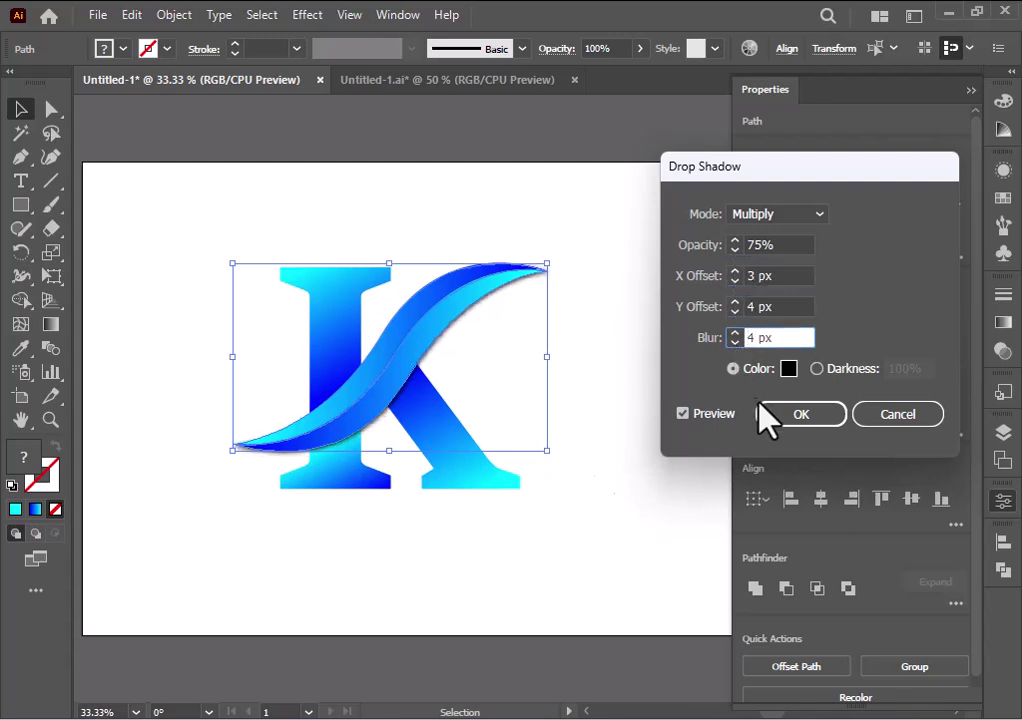
click(770, 412)
click(971, 92)
click(677, 360)
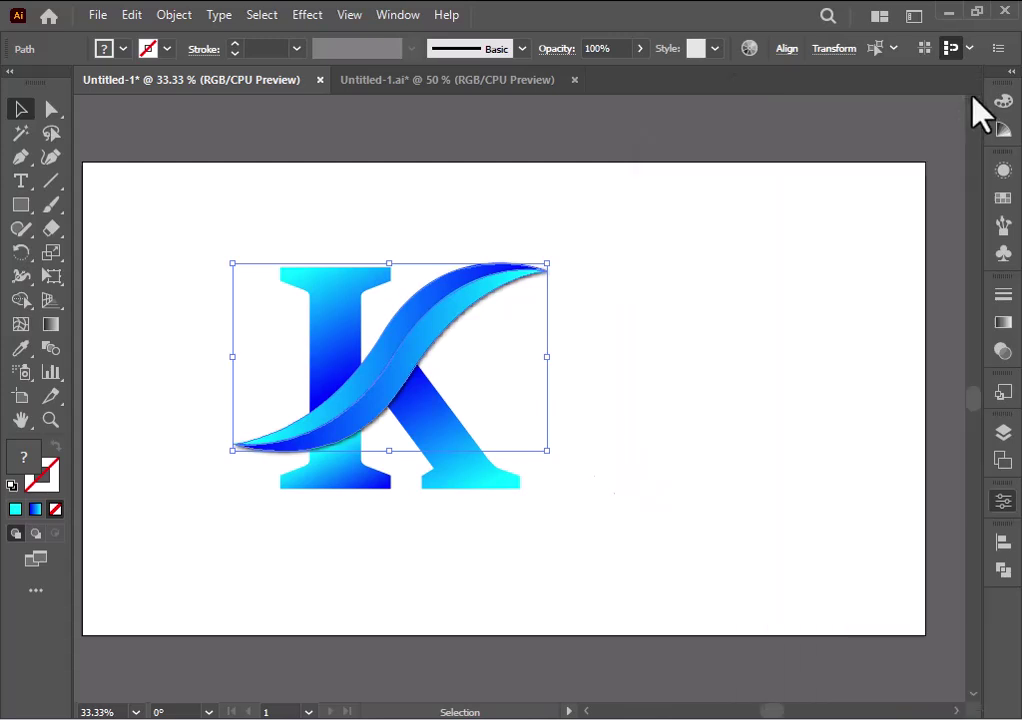
Step: Edit the ribbon's existing drop shadow and set its X offset to 5 px
click(515, 275)
click(1003, 502)
click(805, 410)
click(745, 278)
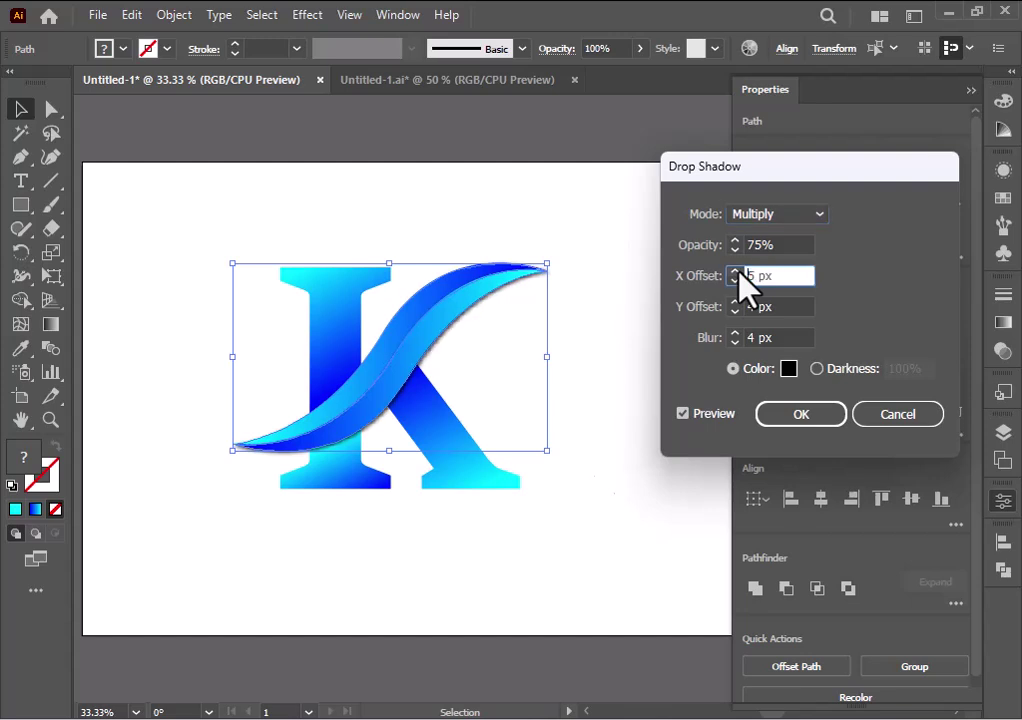
click(784, 416)
click(971, 90)
click(497, 376)
Step: Move the whole K and ribbon logo horizontally to the artboard's centre
drag(235, 292, 432, 462)
drag(399, 405, 514, 395)
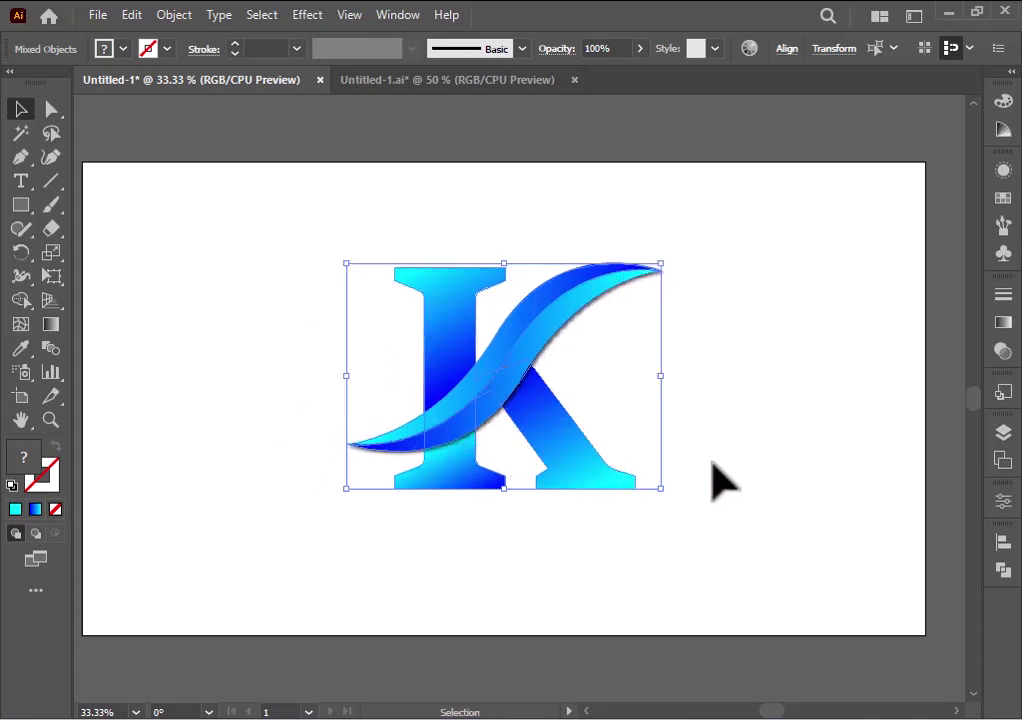
click(714, 467)
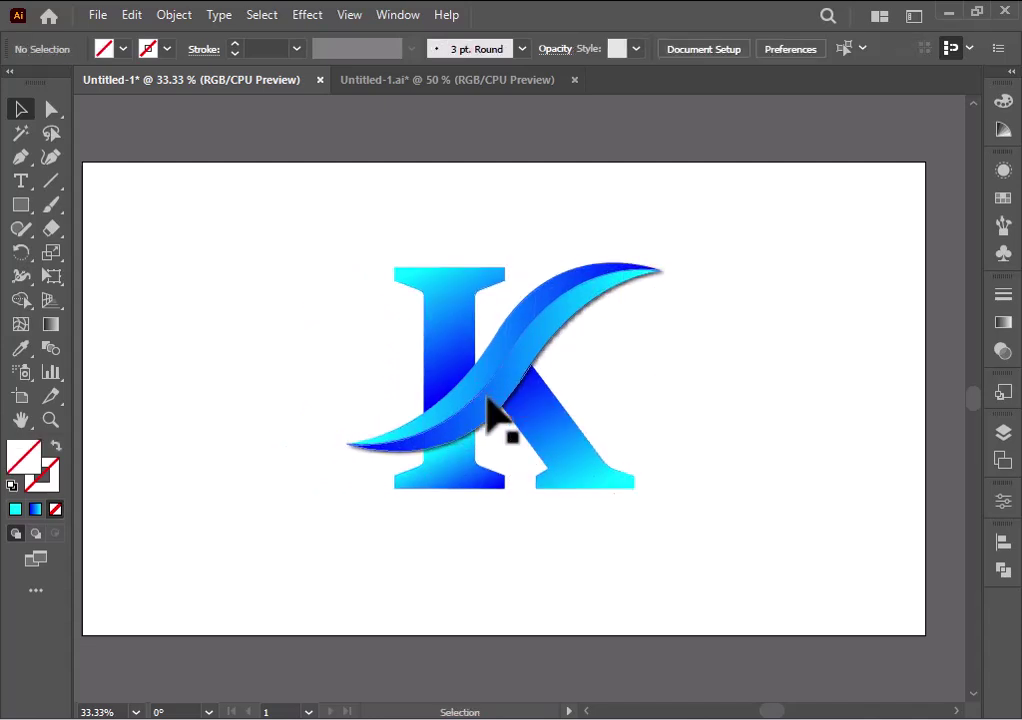
Step: Redraw the lower stem's gradient vertically, from dark blue under the ribbon to cyan at the foot
scroll(487, 397, up, 1)
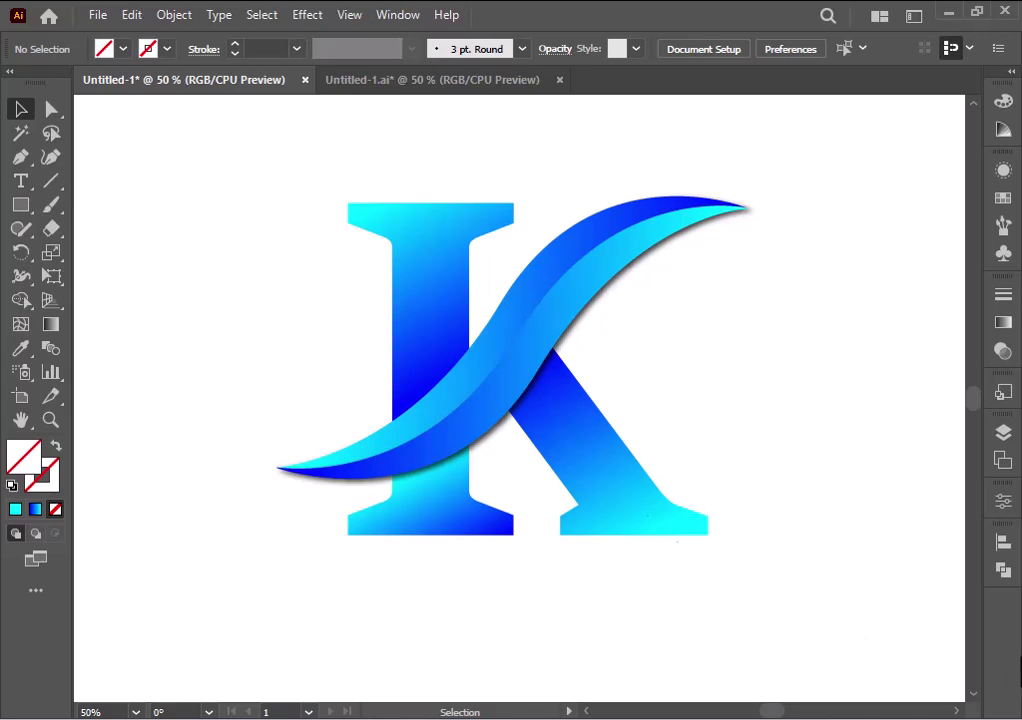
click(424, 520)
click(51, 324)
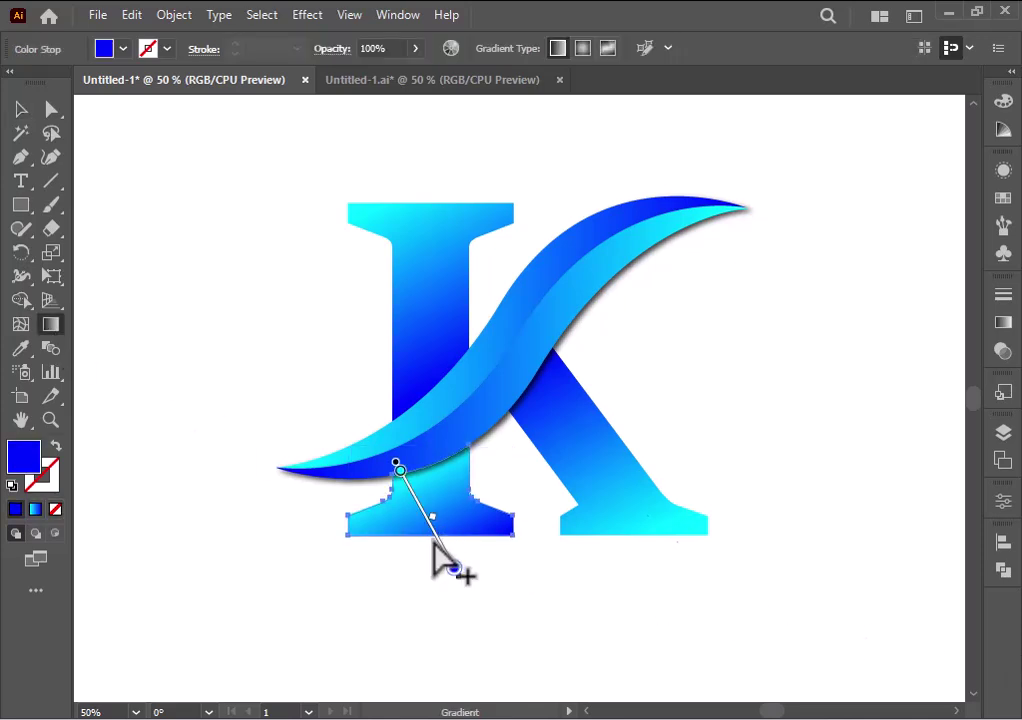
drag(425, 562, 431, 460)
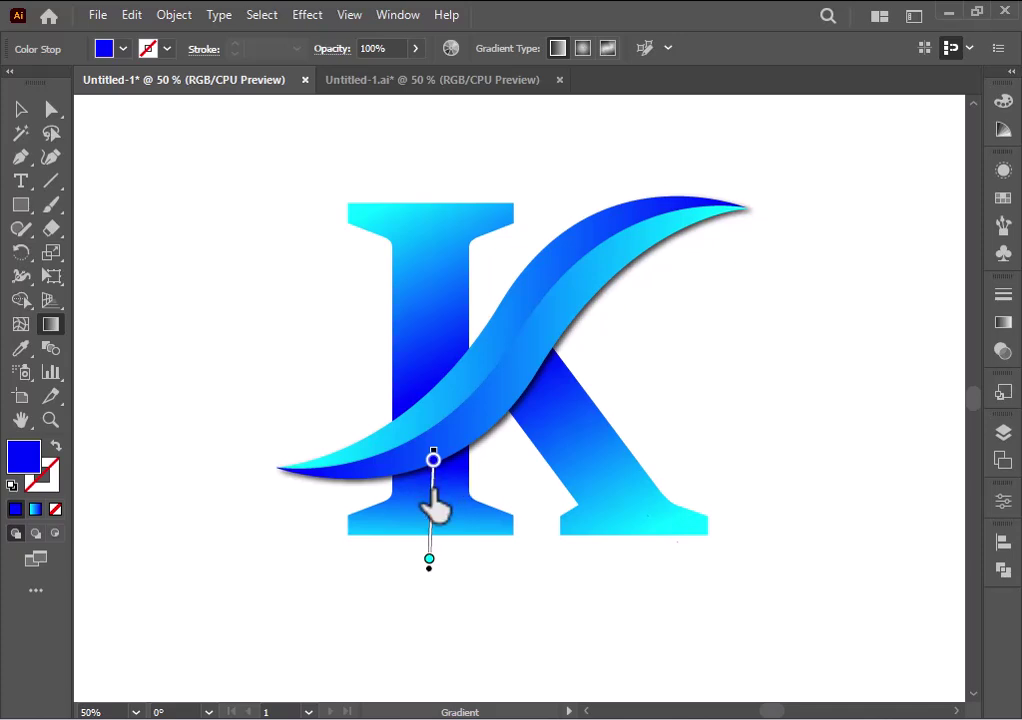
click(21, 109)
click(192, 302)
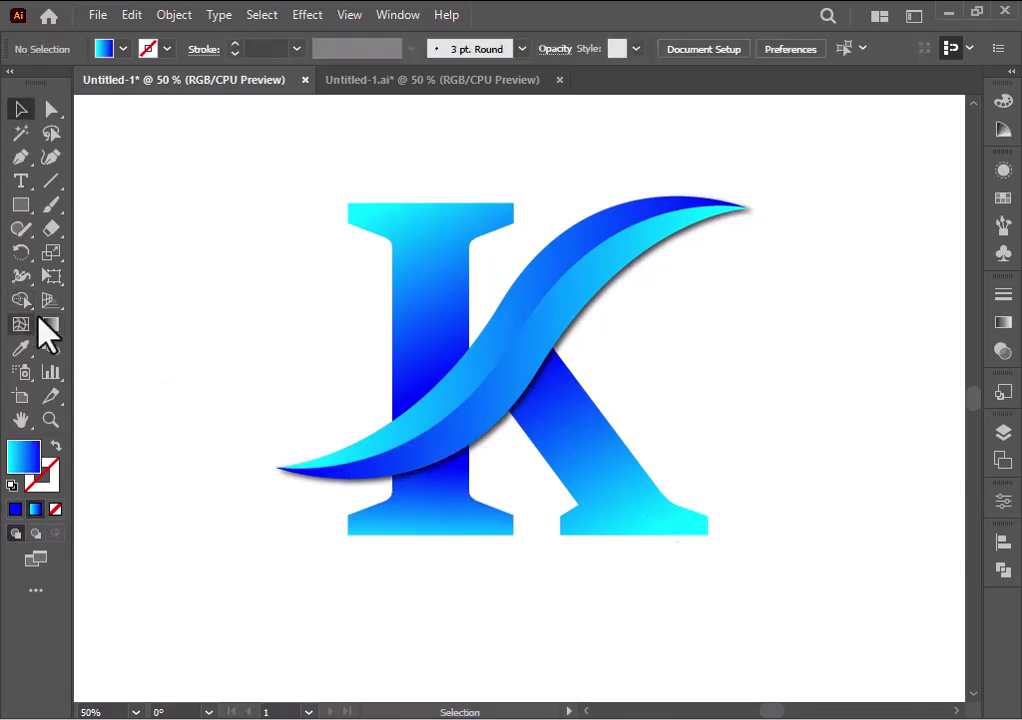
Step: Redraw the upper stem's gradient vertically, from cyan at the top serif to dark blue near the ribbon
click(427, 308)
click(50, 324)
drag(432, 180, 431, 394)
click(21, 109)
click(170, 237)
Step: Angle the upper ribbon band's gradient along the ribbon, from cyan at its lower end to blue at its upper tip
click(556, 268)
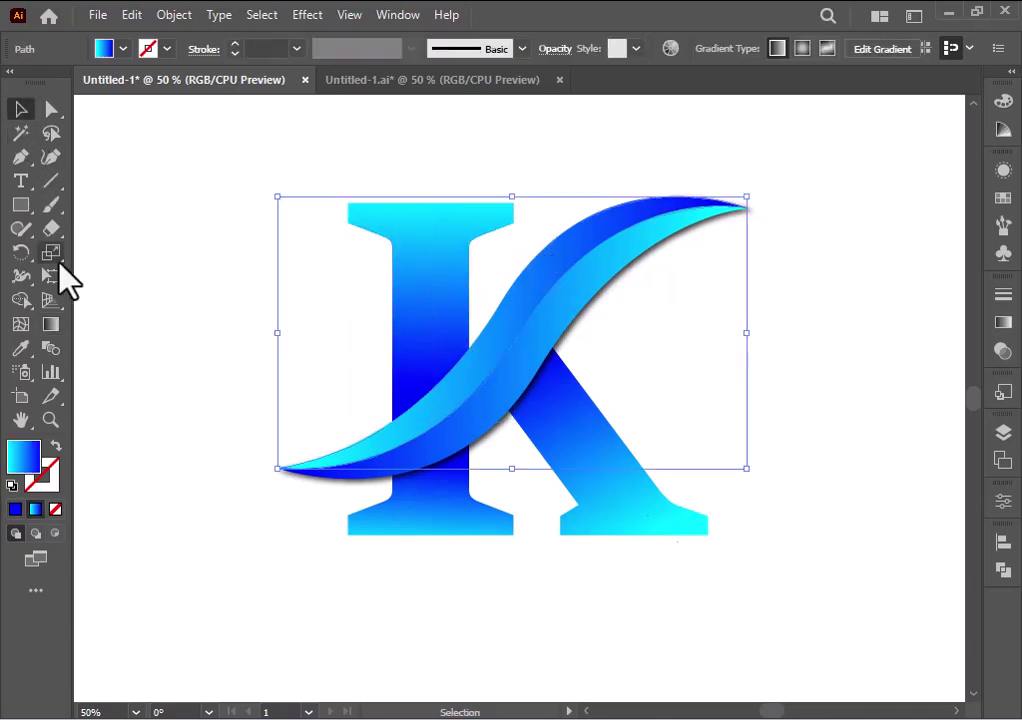
click(50, 324)
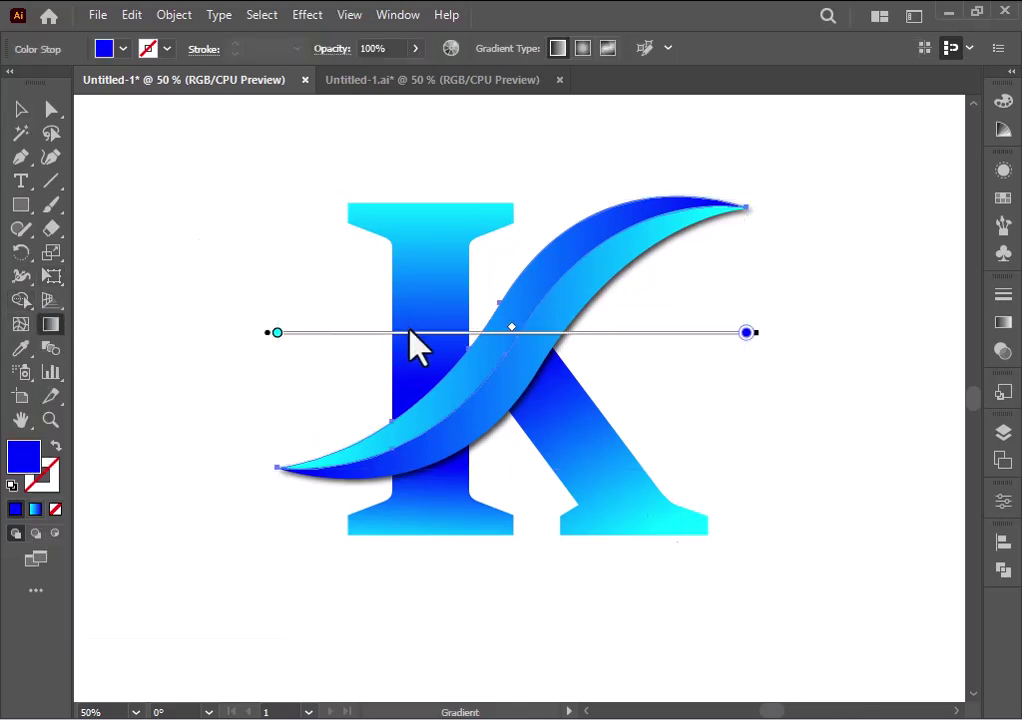
mouse_move(306, 470)
mouse_down()
mouse_move(406, 434)
mouse_move(688, 185)
mouse_up()
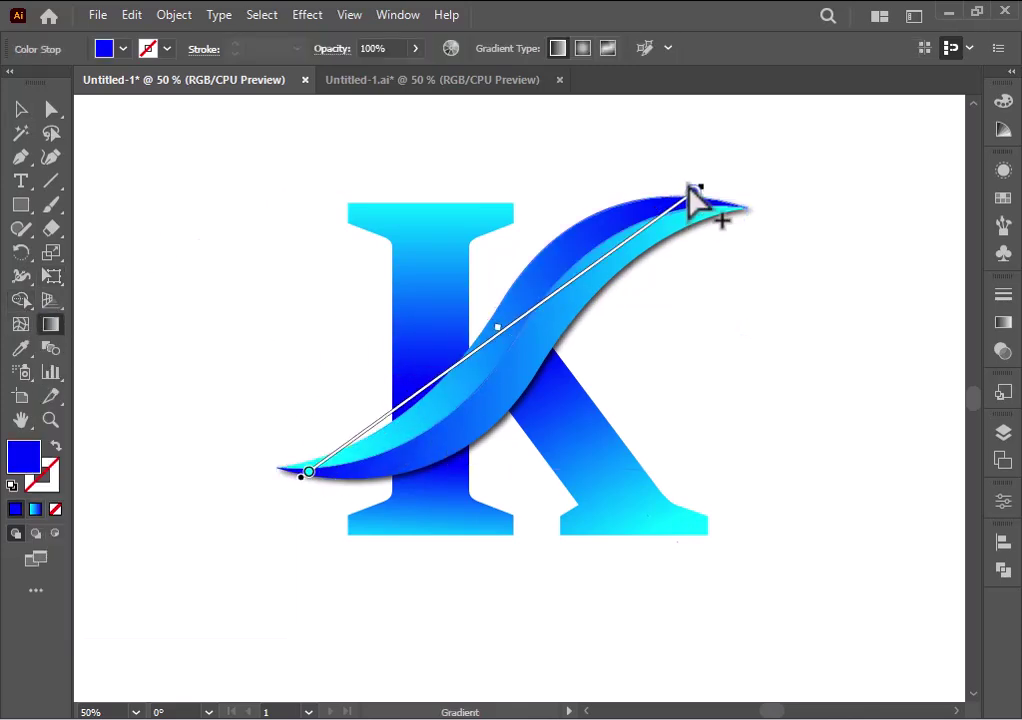
click(21, 109)
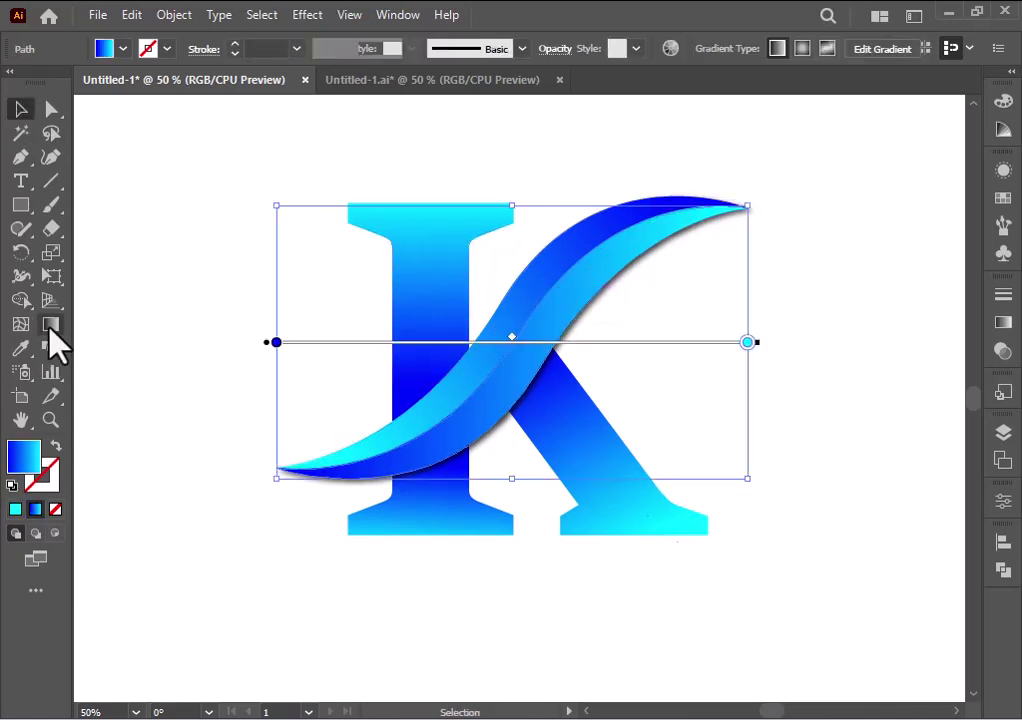
Step: Angle the lower ribbon band's gradient along the ribbon, from blue at its lower end to cyan at its upper tip
click(50, 324)
mouse_move(301, 474)
mouse_down()
mouse_move(383, 467)
mouse_move(605, 281)
mouse_move(735, 208)
mouse_up()
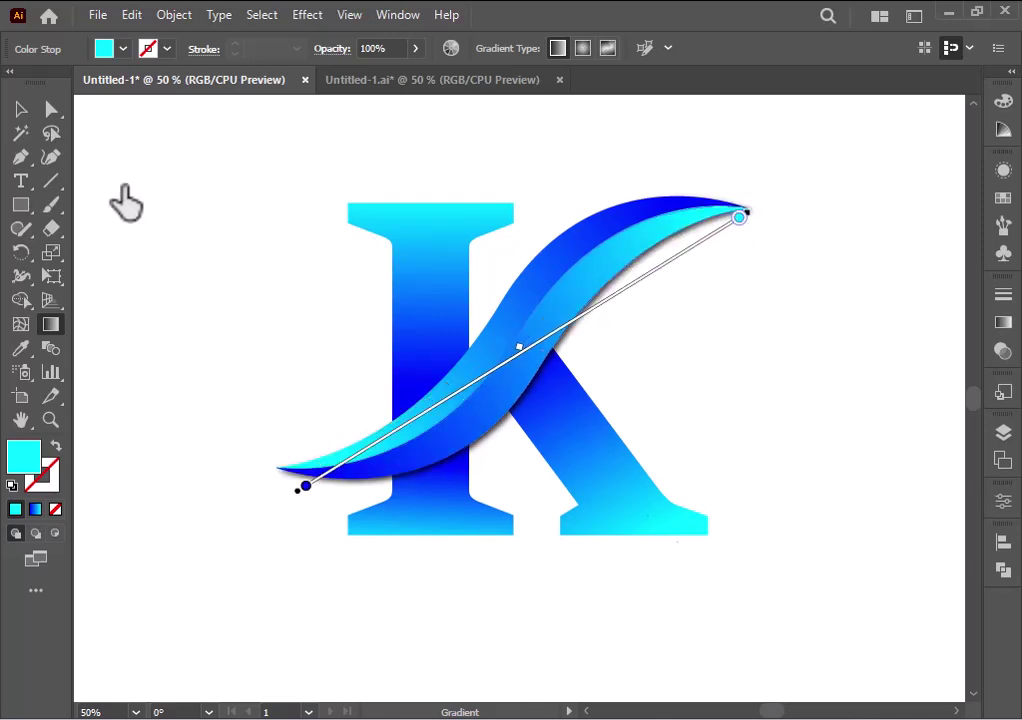
key(v)
click(240, 360)
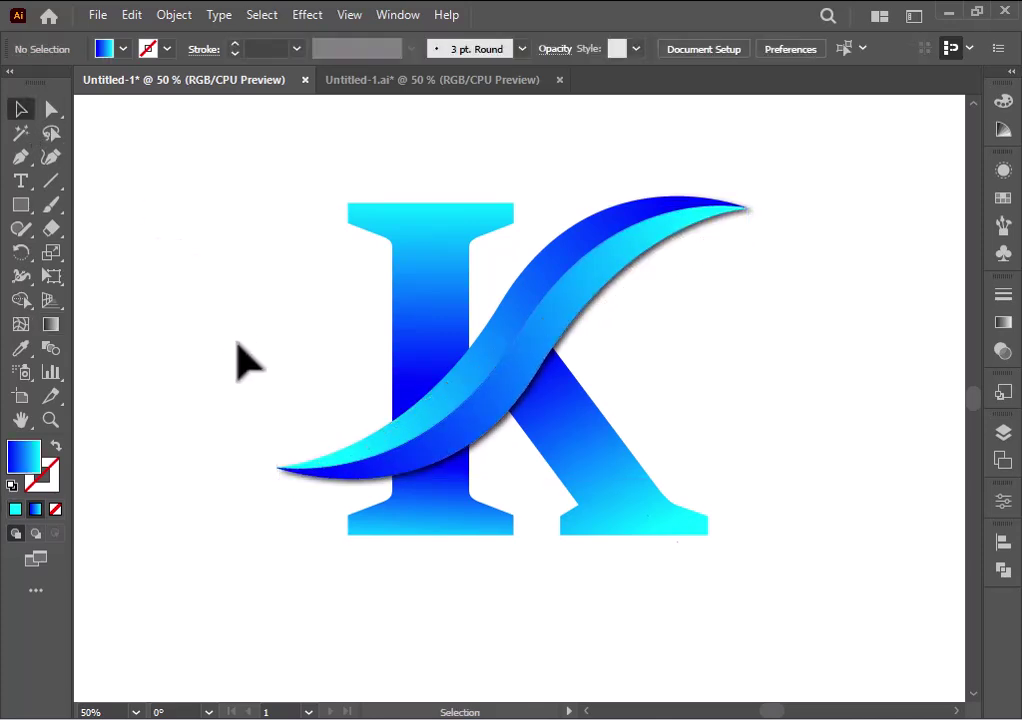
Step: Lower both top corner anchors of the stem onto the anchors below them to make the top serif pointed
drag(269, 176, 660, 480)
click(51, 108)
drag(348, 204, 348, 223)
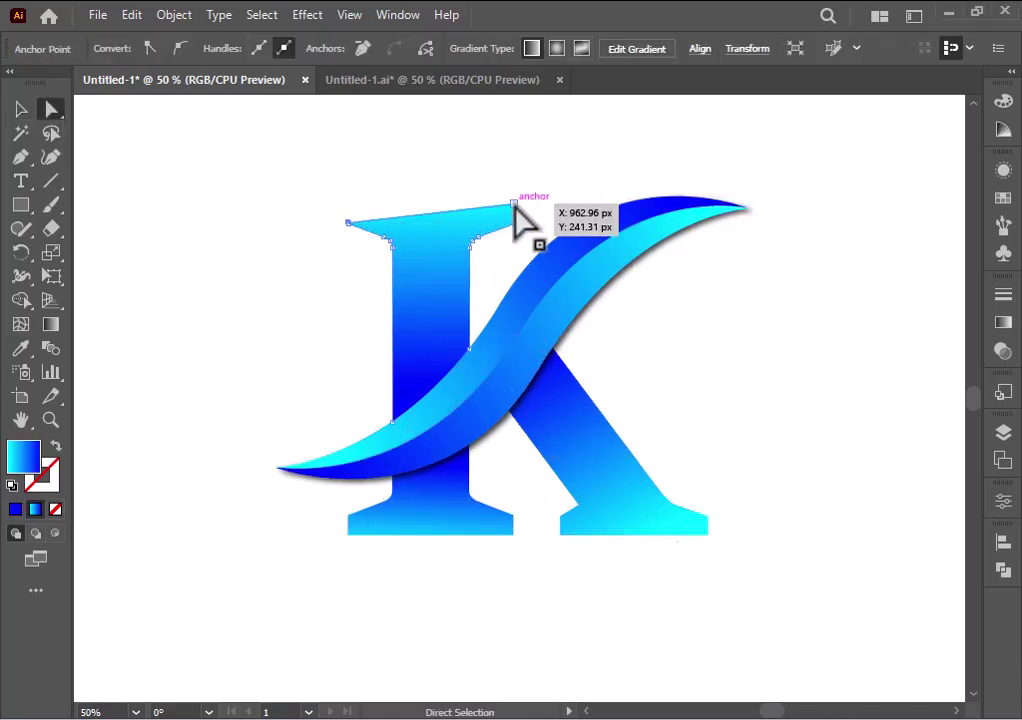
drag(514, 204, 514, 223)
Step: Raise the bottom corner anchors of the leg and stem onto the anchors above them to make the foot serifs pointed
click(560, 535)
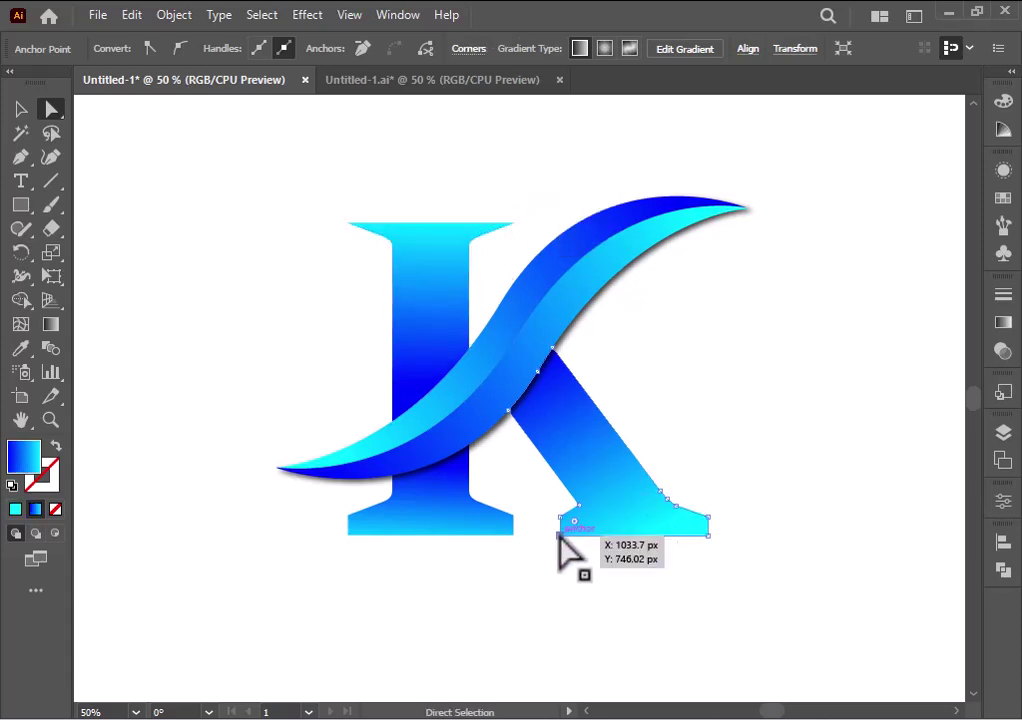
drag(560, 537, 710, 522)
click(510, 535)
drag(510, 535, 514, 516)
drag(349, 536, 347, 515)
Step: Select both ribbon bands and scale them down slightly about their centre
drag(593, 190, 650, 240)
click(21, 108)
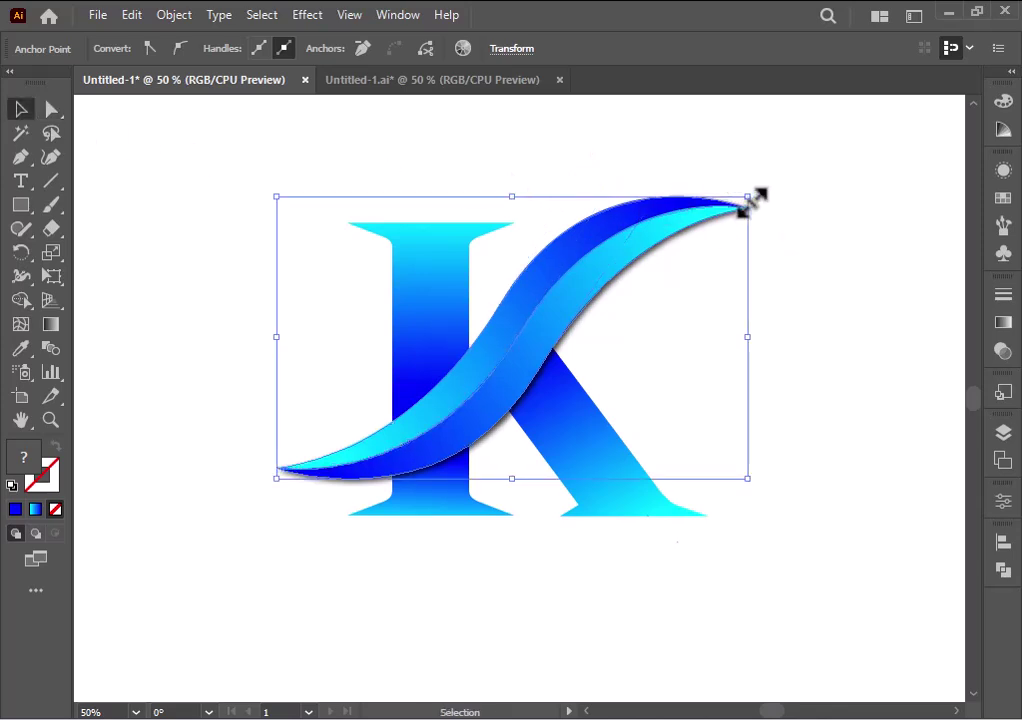
drag(752, 199, 731, 208)
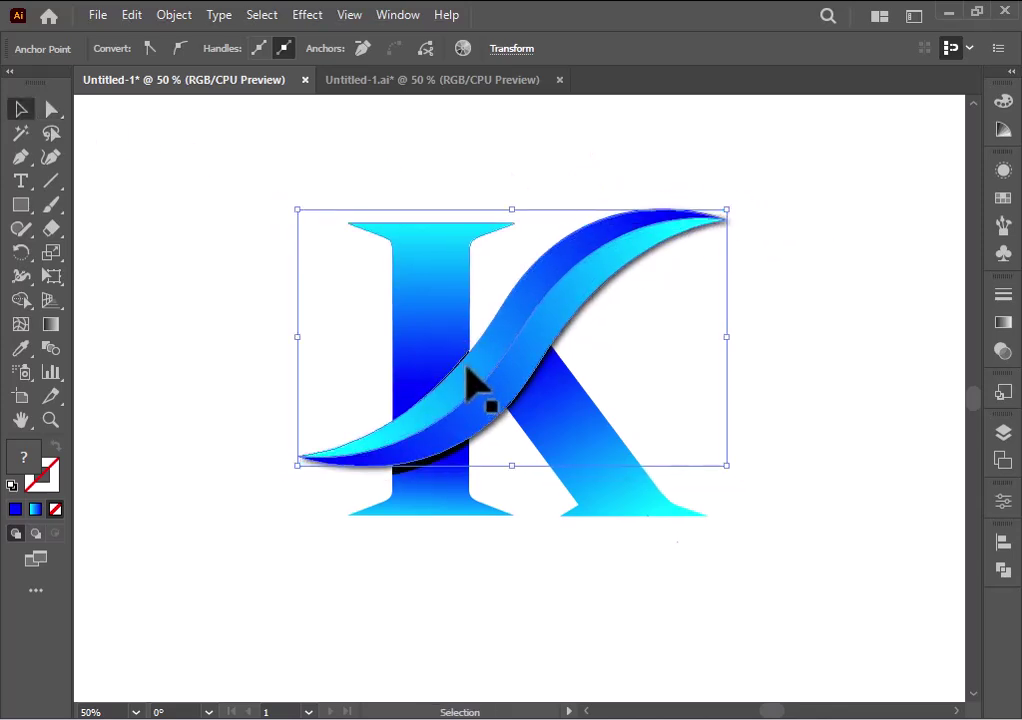
Step: Nudge both ribbon bands slightly down and use Shape Builder to merge the black slivers along the ribbon into the stem and leg
drag(591, 187, 667, 275)
drag(597, 255, 597, 261)
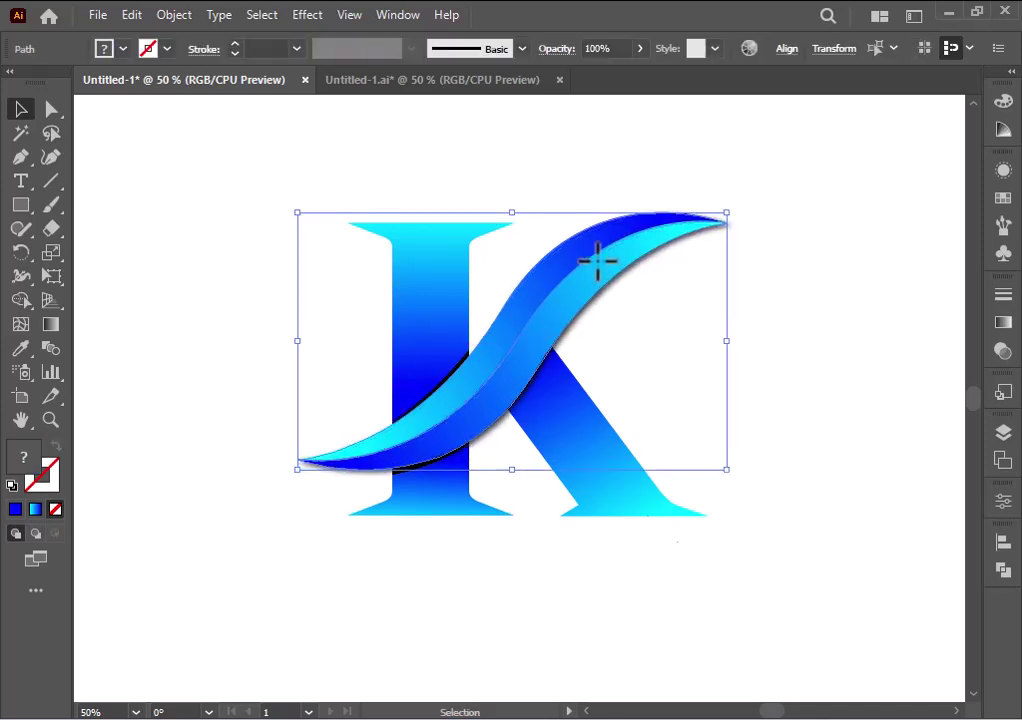
key(ctrl+a)
click(20, 300)
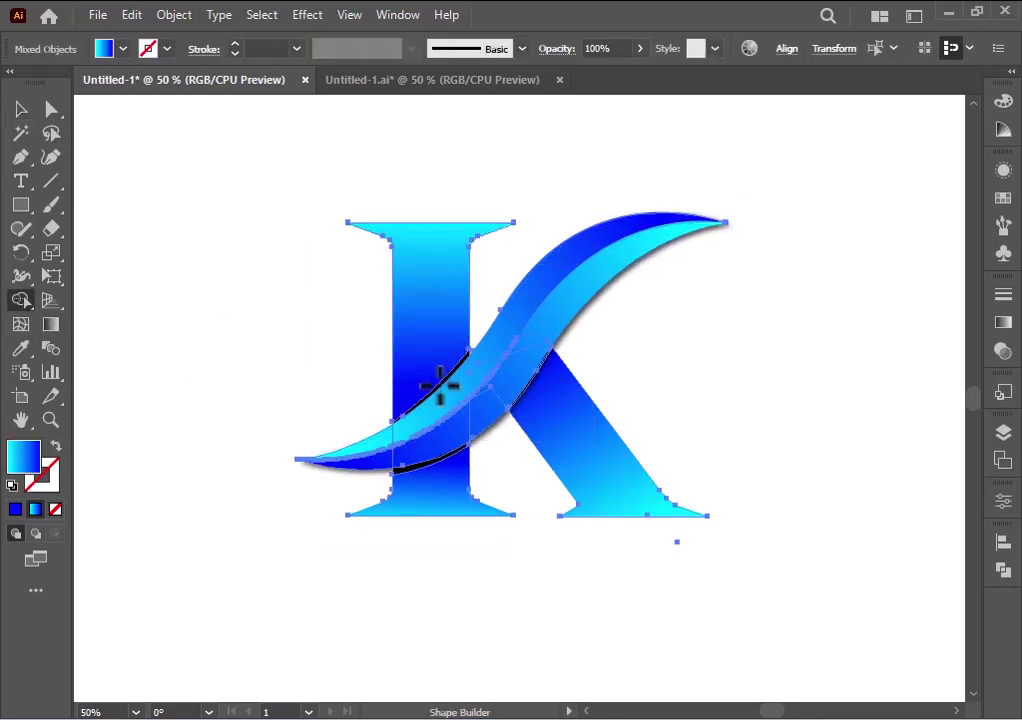
alt+scroll(440, 377, up, 3)
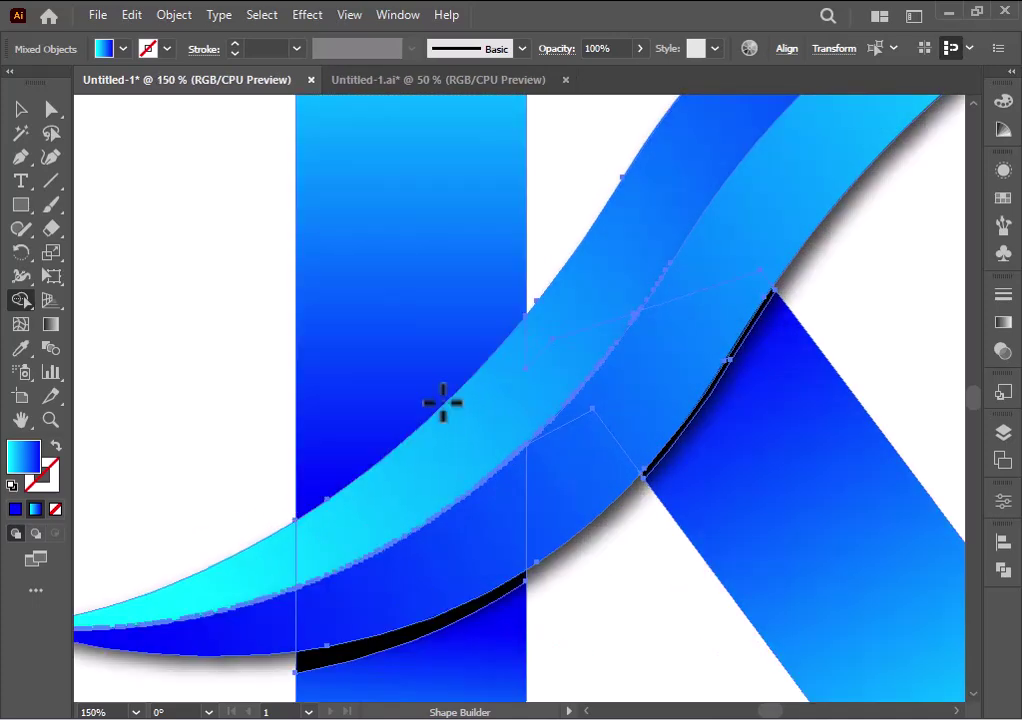
click(461, 650)
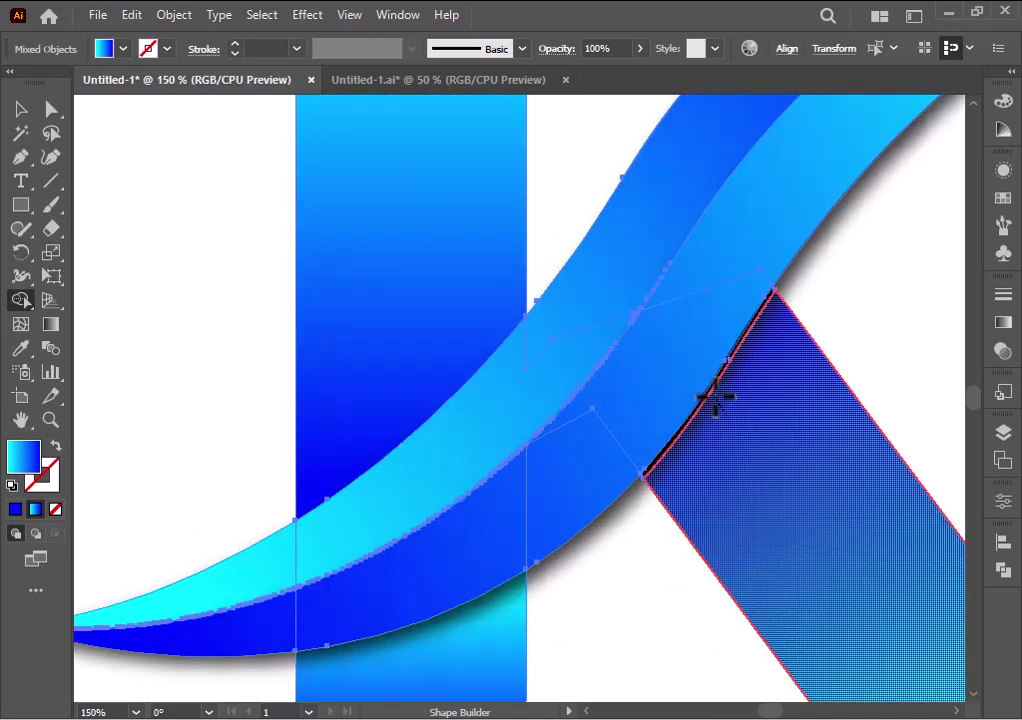
alt+scroll(246, 290, down, 2)
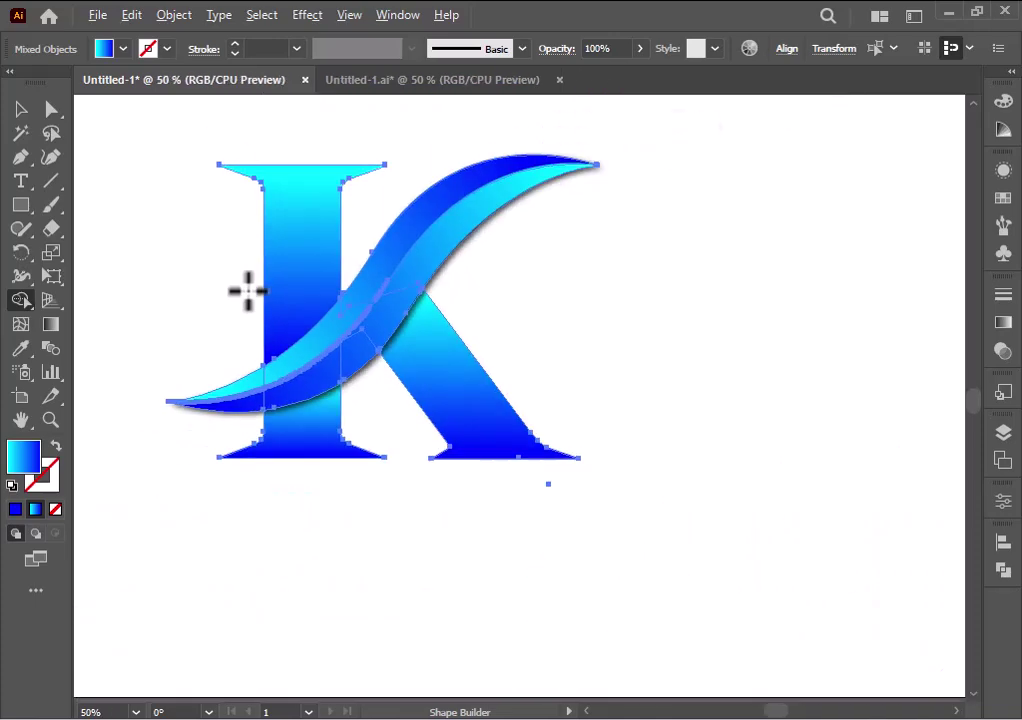
alt+scroll(246, 290, up, 1)
alt+scroll(254, 288, down, 1)
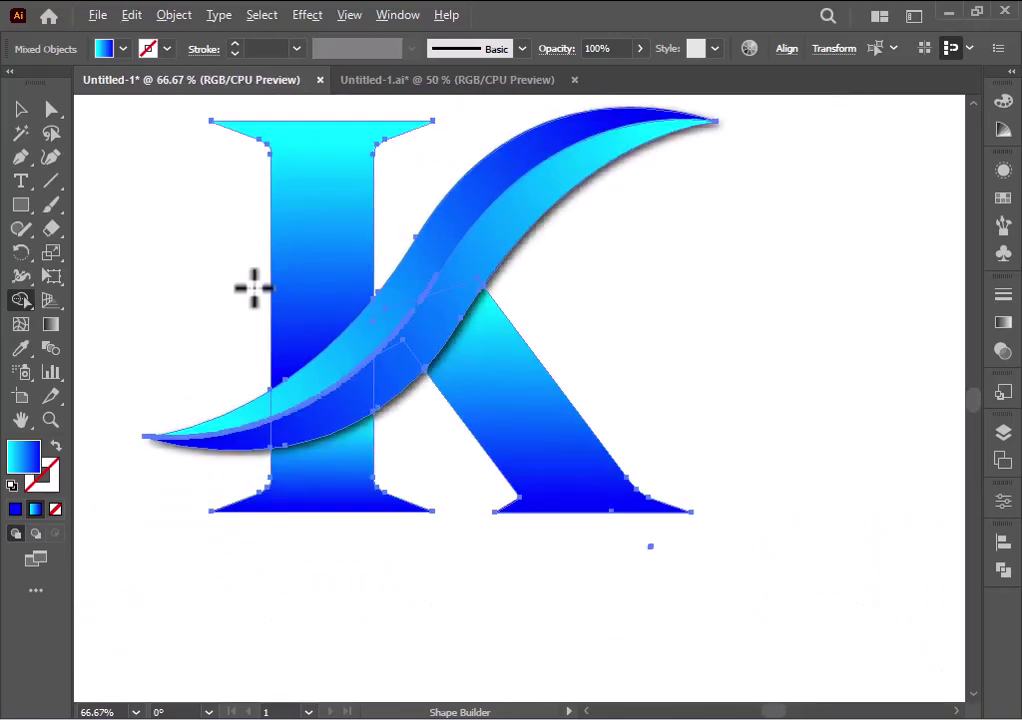
Step: Select the whole K logo, move it down to the middle of the canvas and deselect it
click(21, 108)
key(ctrl+a)
drag(310, 283, 456, 383)
click(850, 520)
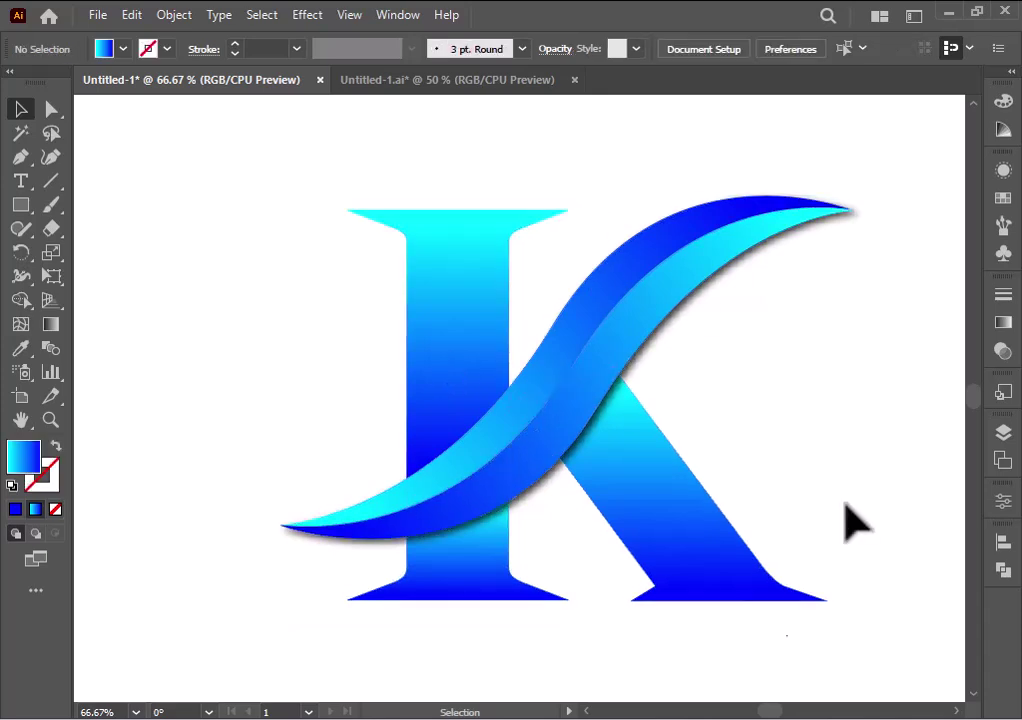
Step: Redirect the gradient of the stem's foot to run vertically from cyan at the base to blue beneath the ribbon
click(464, 578)
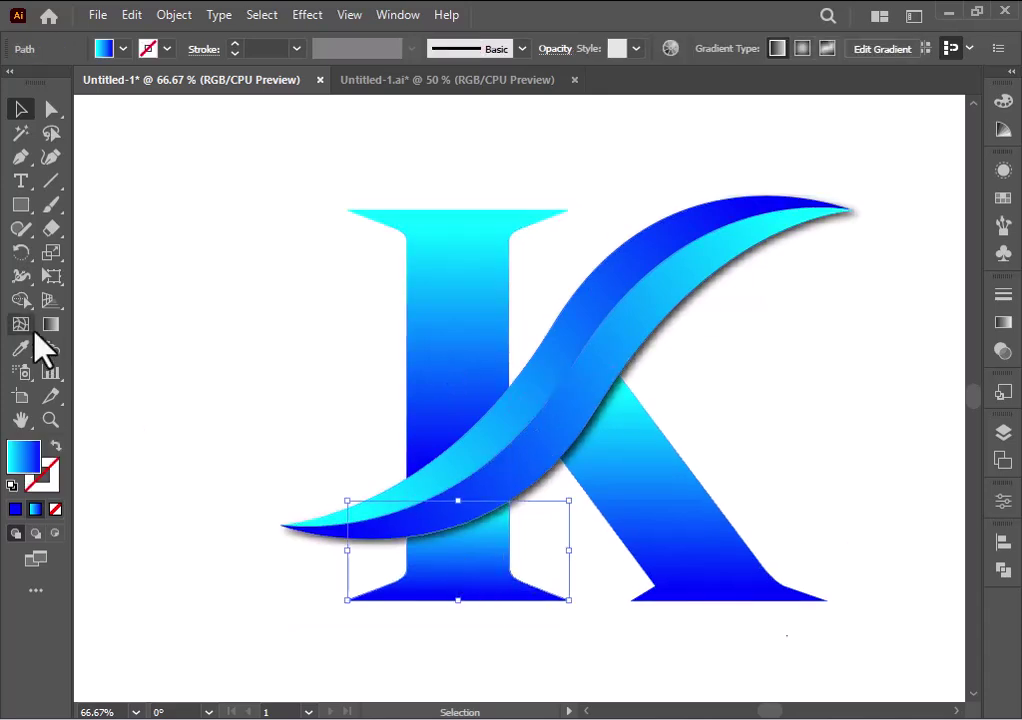
click(50, 324)
drag(440, 612, 443, 525)
key(v)
Step: Angle the leg's gradient along its length, from cyan at the foot to blue where it meets the ribbon
click(659, 497)
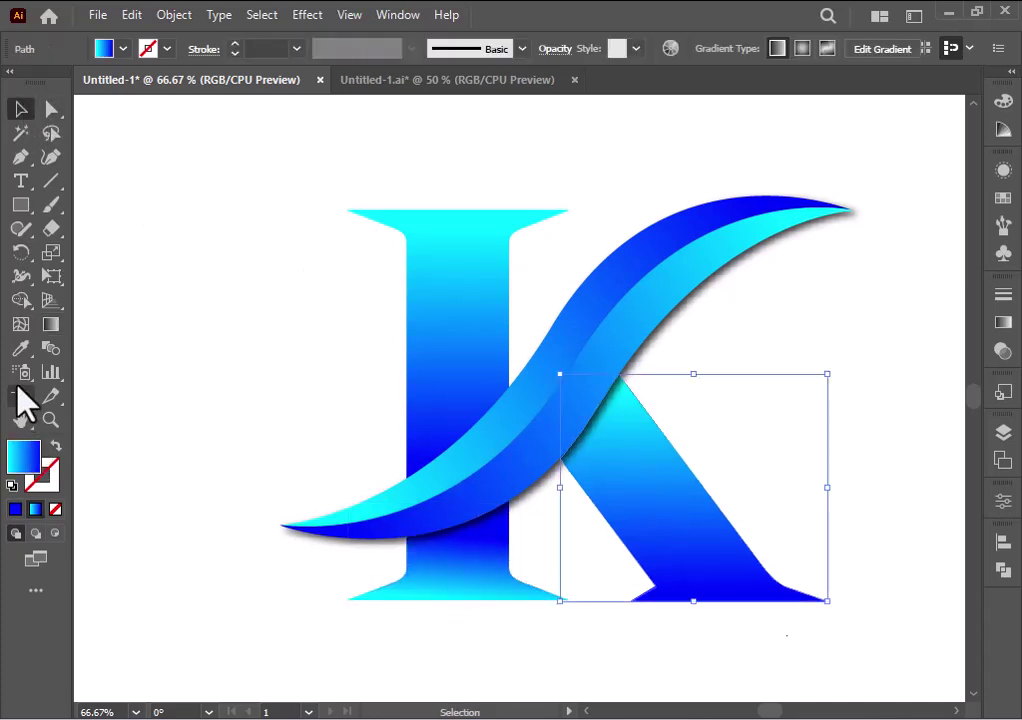
click(50, 324)
drag(712, 606, 609, 405)
click(22, 110)
Step: Redraw the upper stem's vertical gradient from cyan at the top serif to blue at the ribbon, then deselect it
click(407, 226)
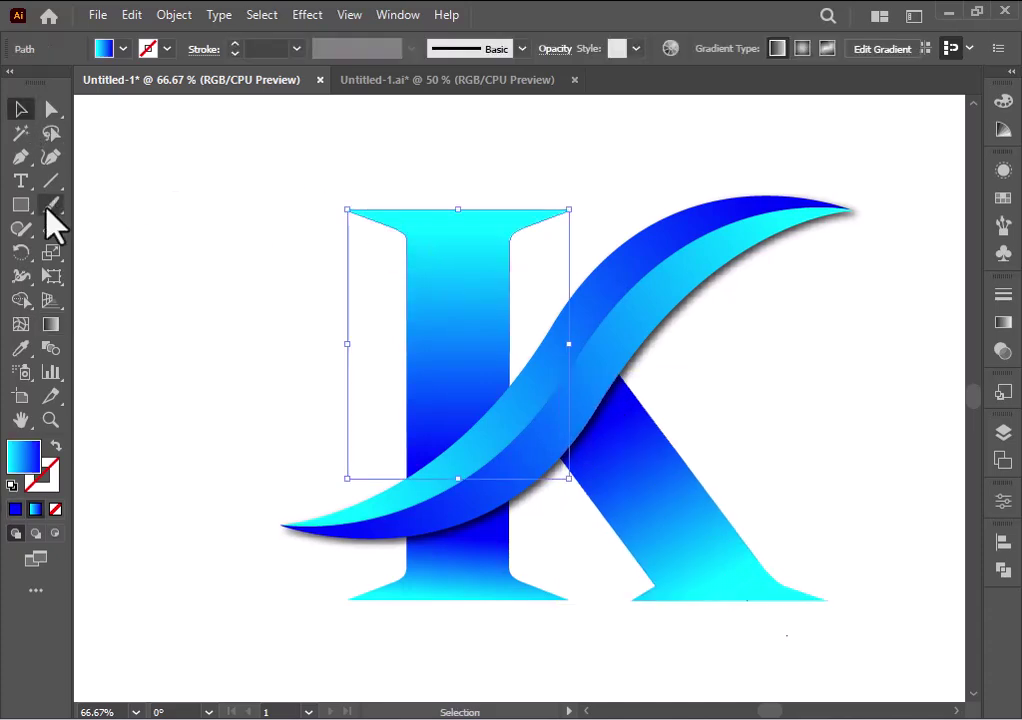
click(50, 324)
click(457, 209)
drag(460, 205, 449, 486)
click(22, 110)
click(228, 325)
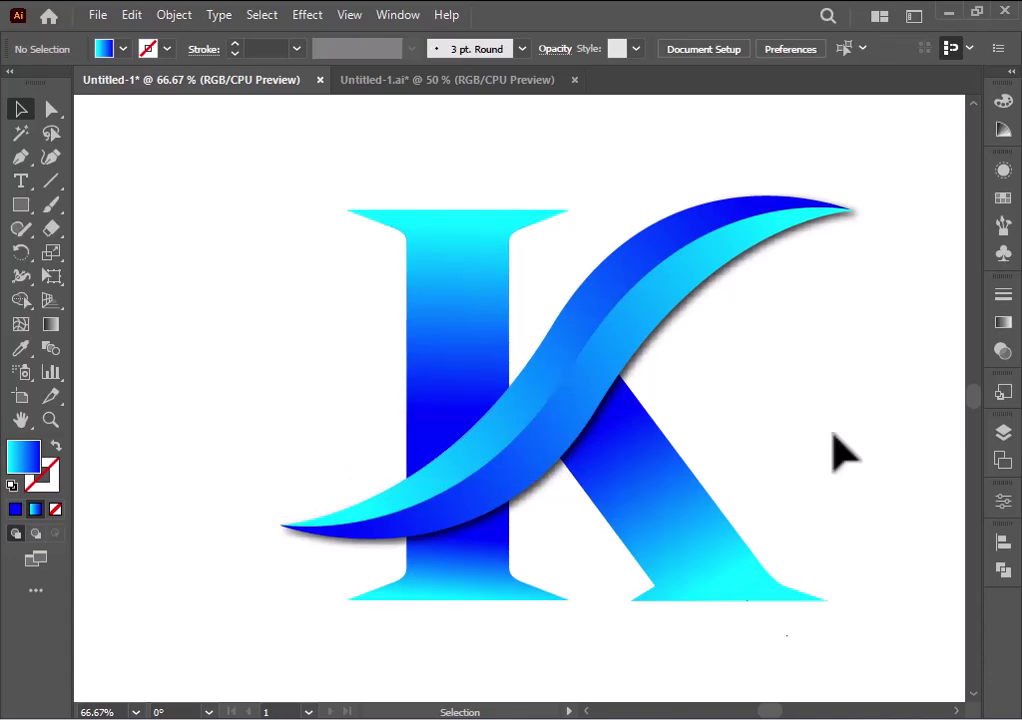